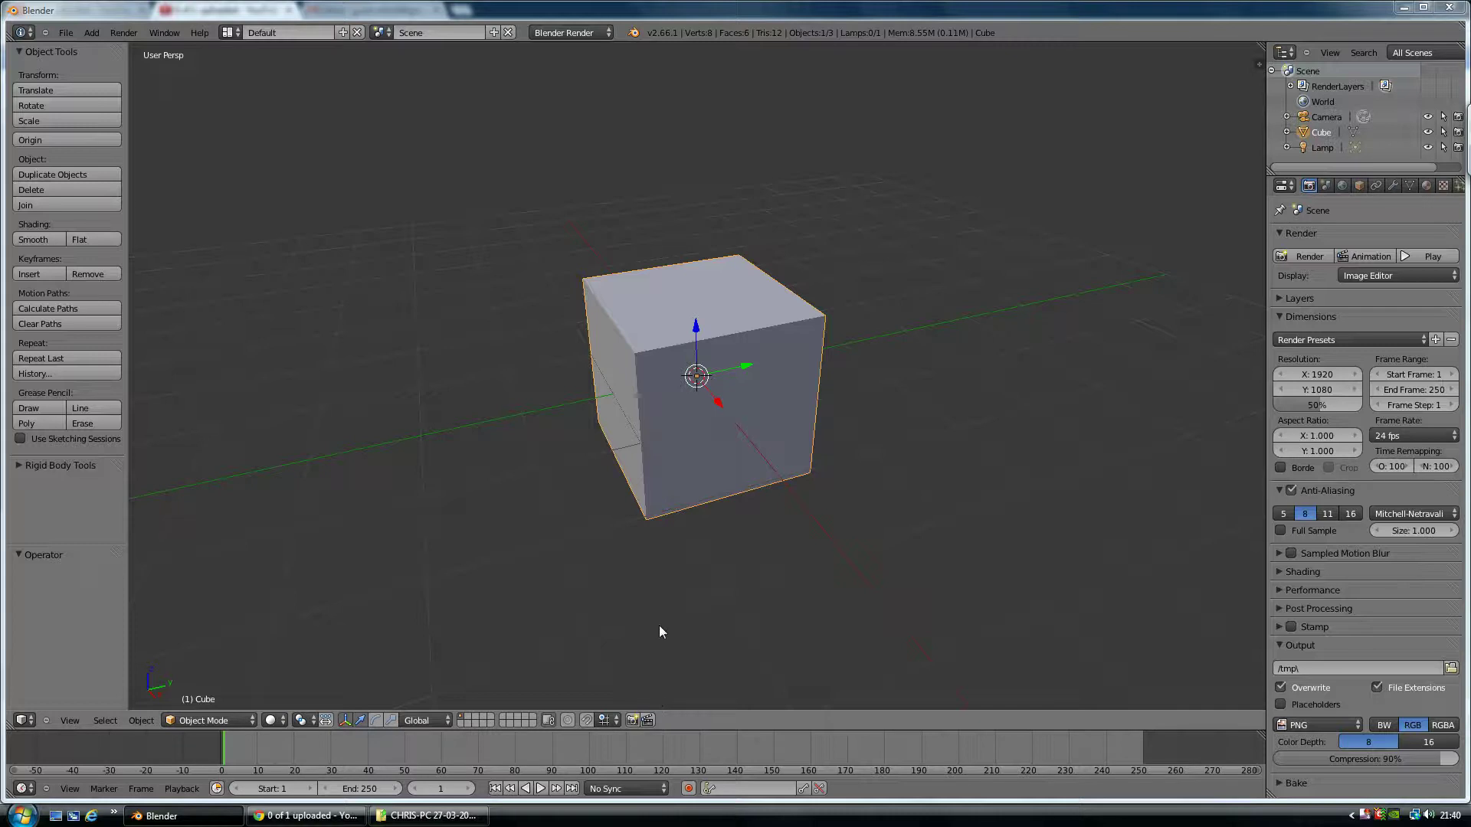
Turn on automatic keyframing and record the cube's starting position at frame 1.
left_click(689, 789)
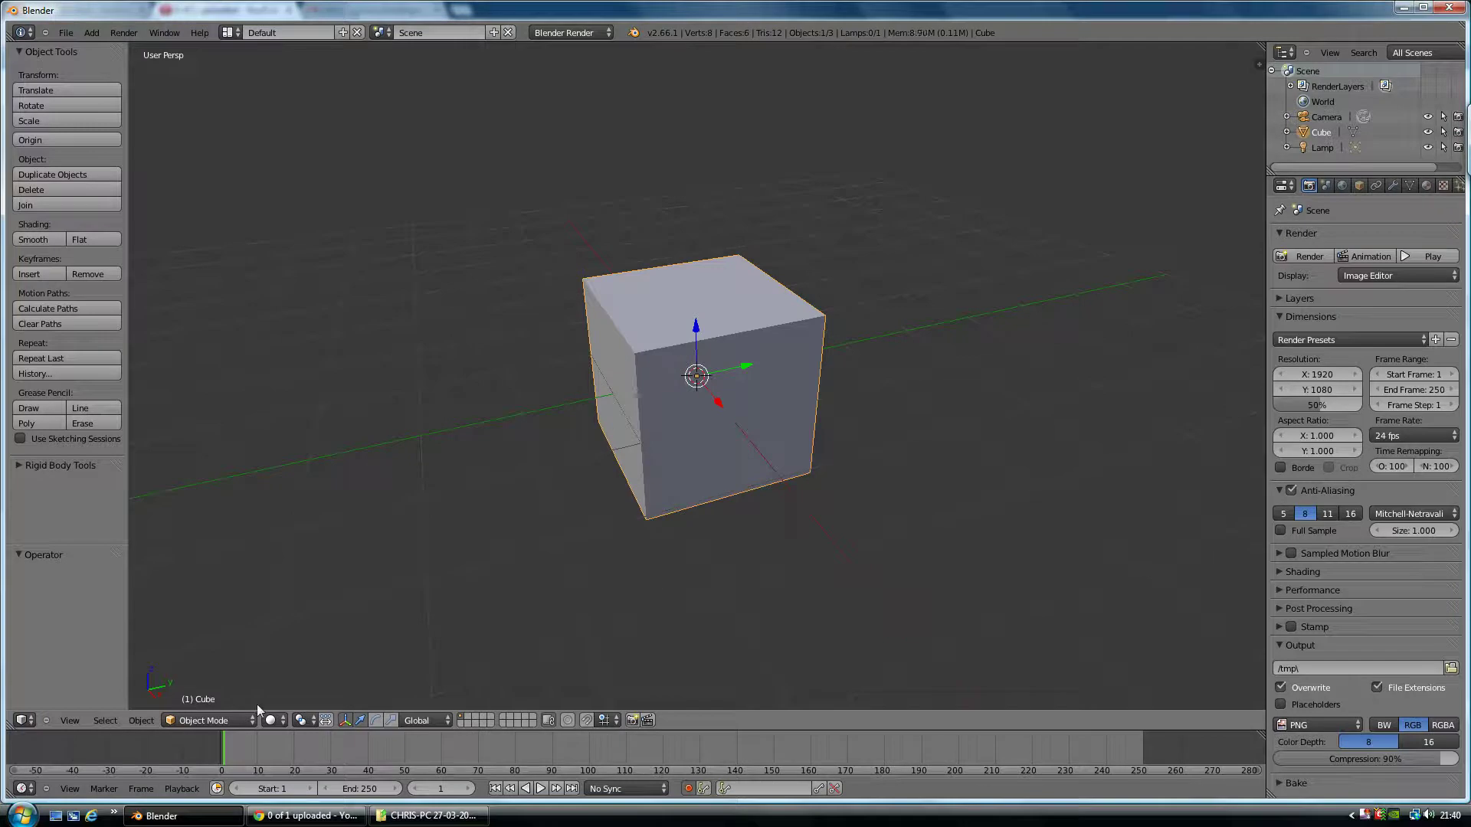
left_click_drag(226, 744, 245, 744)
left_click(699, 331)
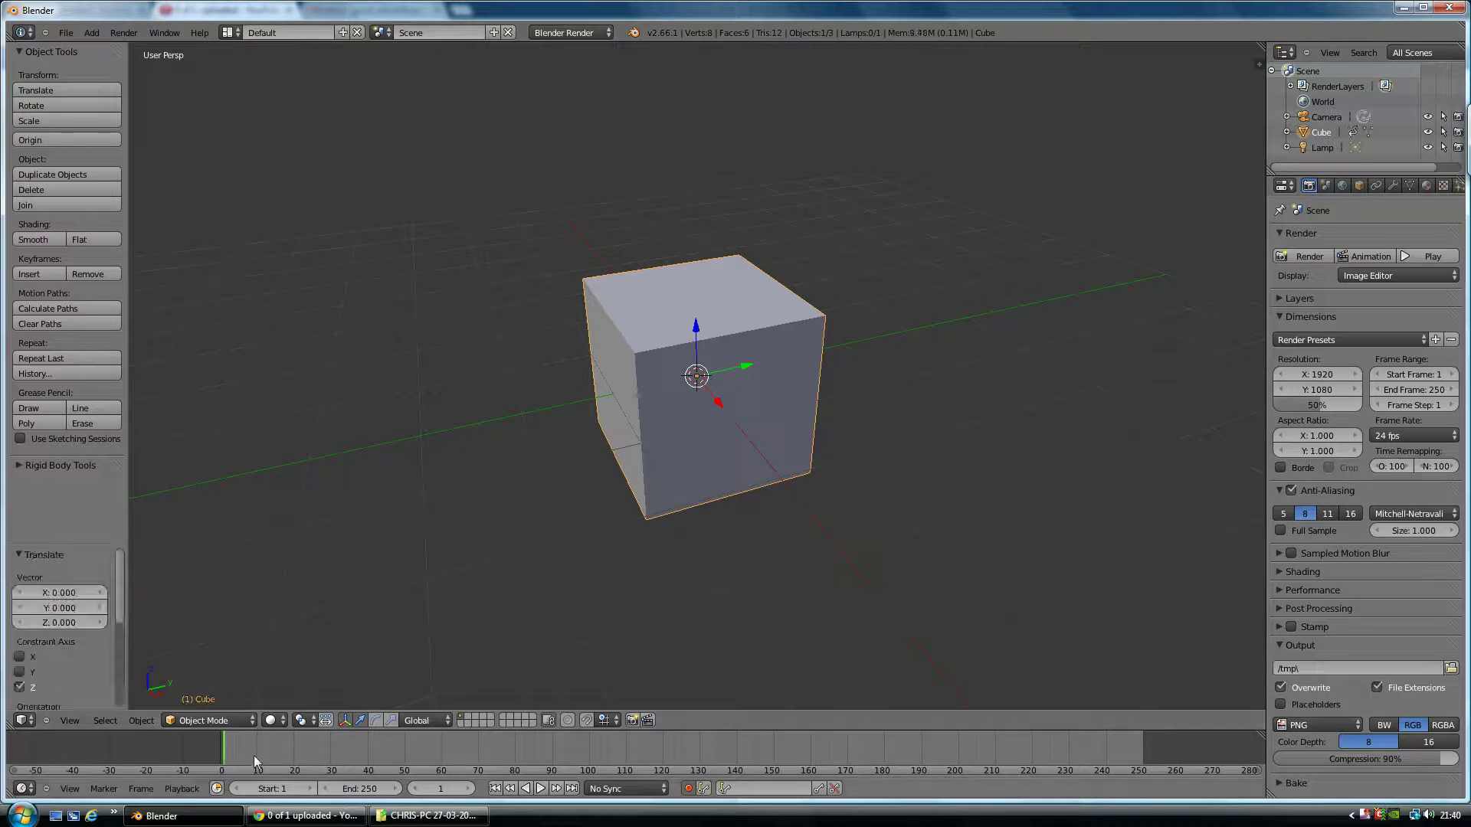
Go to frame 15 and keyframe the cube moved about 5.283 units along the Y axis.
left_click_drag(251, 770, 247, 754)
left_click(267, 756)
key("g")
key("y")
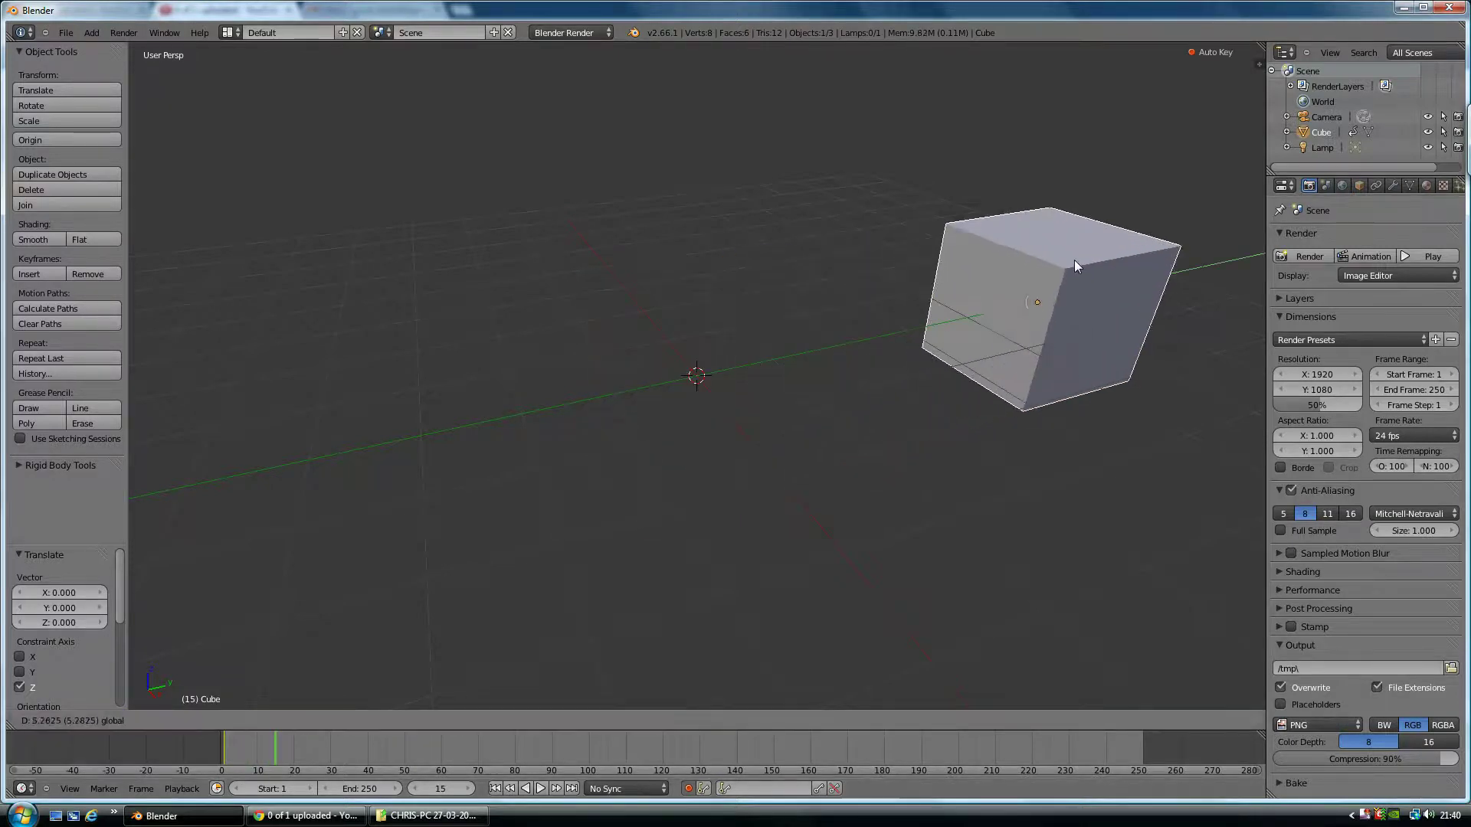
left_click(1074, 260)
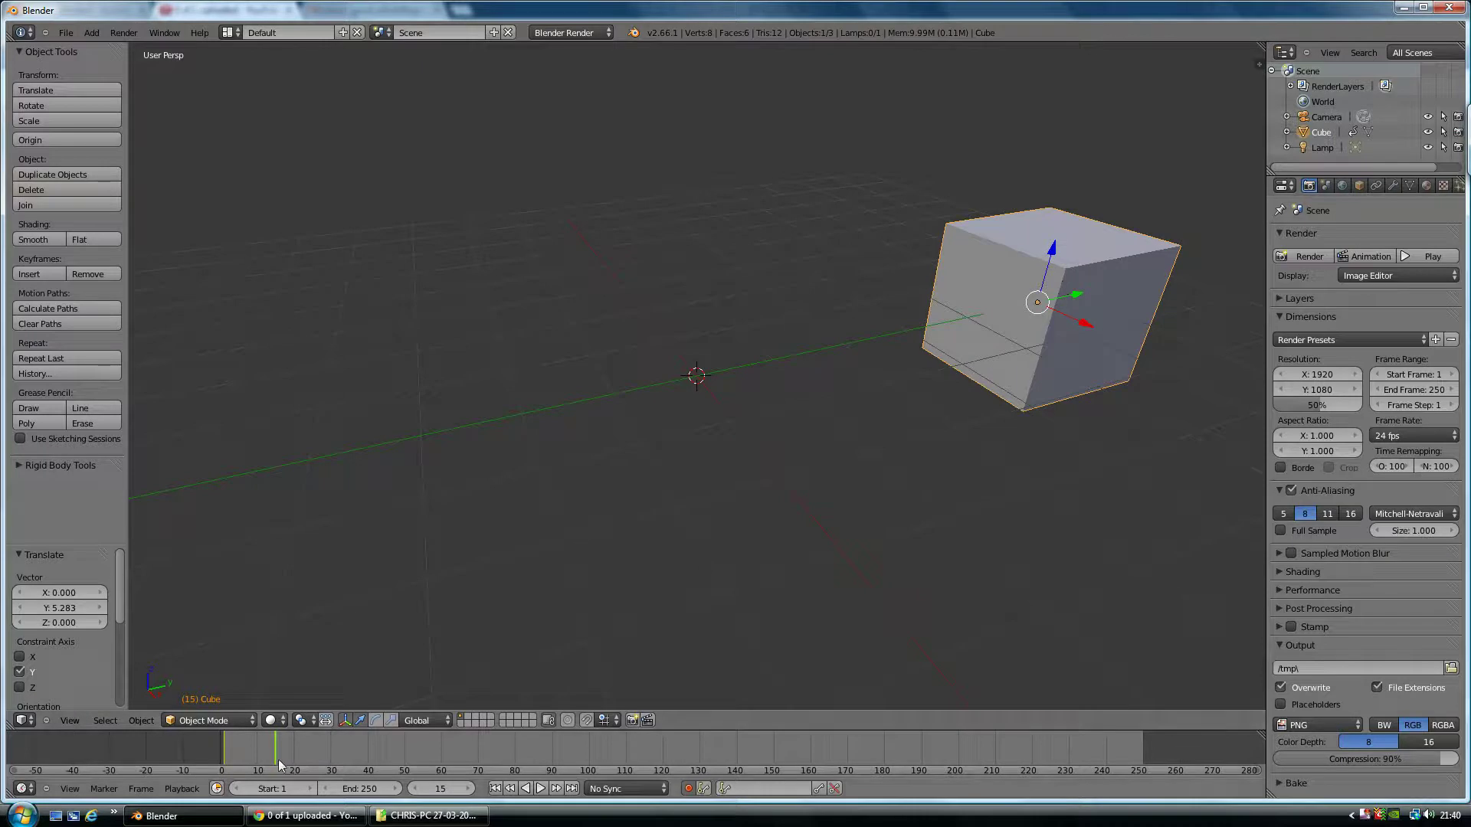
At frame 30, keyframe the cube moved back about 4.873 units along the Y axis and scrub to frame 33.
left_click_drag(278, 760, 325, 762)
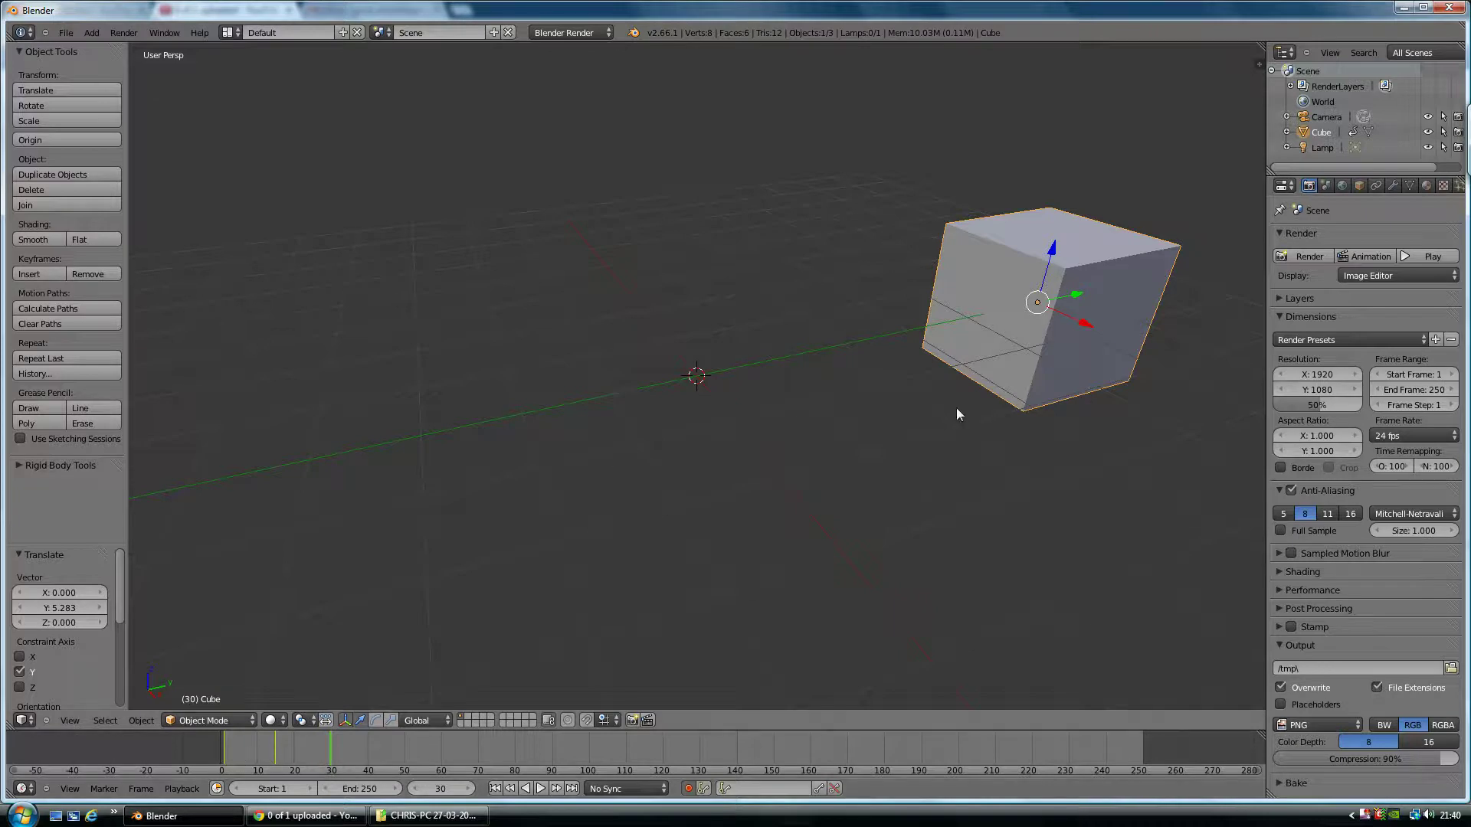
left_click_drag(1068, 294, 755, 383)
mouse_move(328, 746)
left_mouse_down()
mouse_move(226, 755)
mouse_move(337, 755)
left_mouse_up()
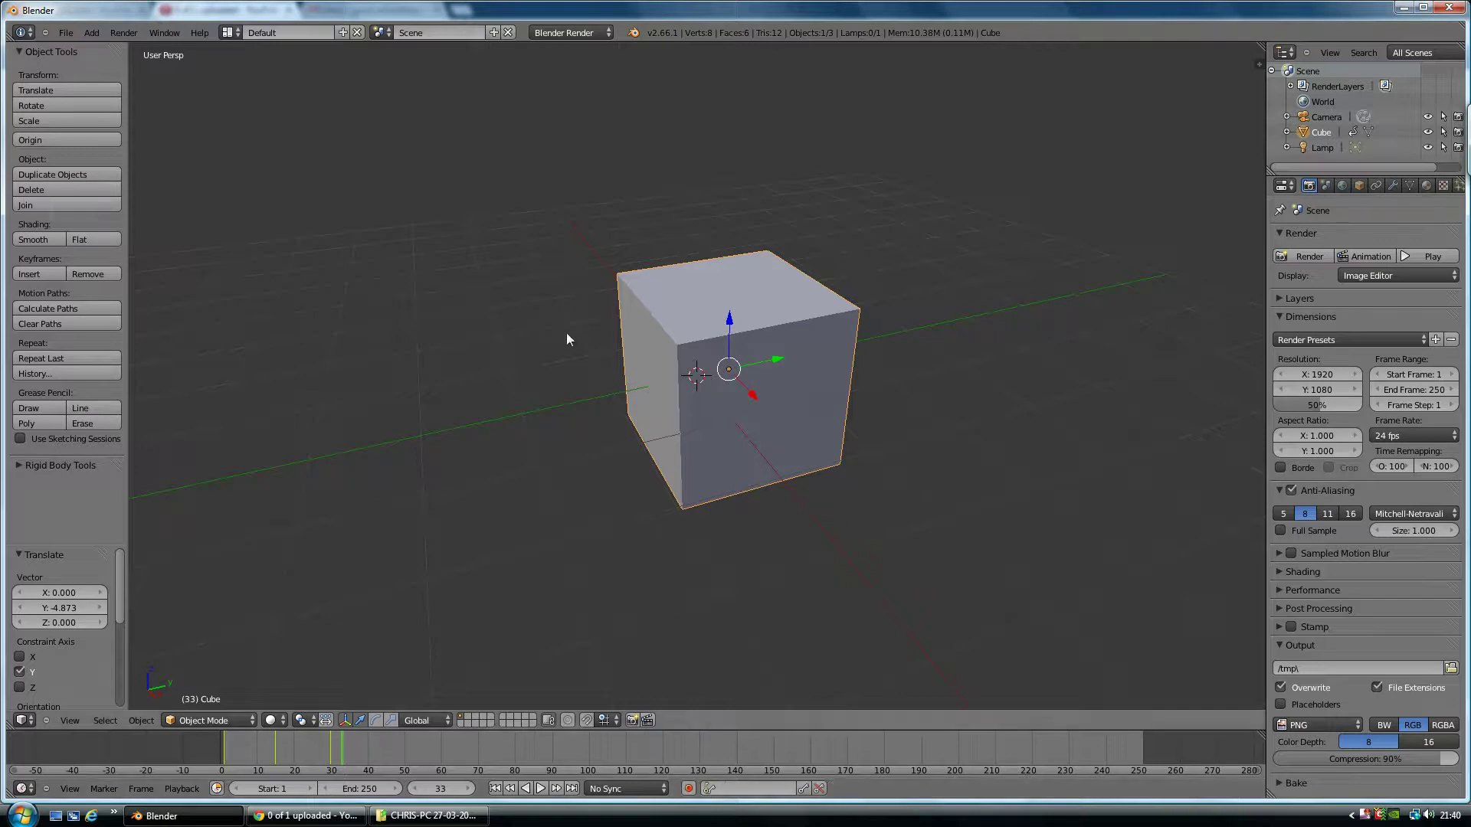
Reload the start-up file and delete the default cube.
left_click(71, 35)
left_click(77, 46)
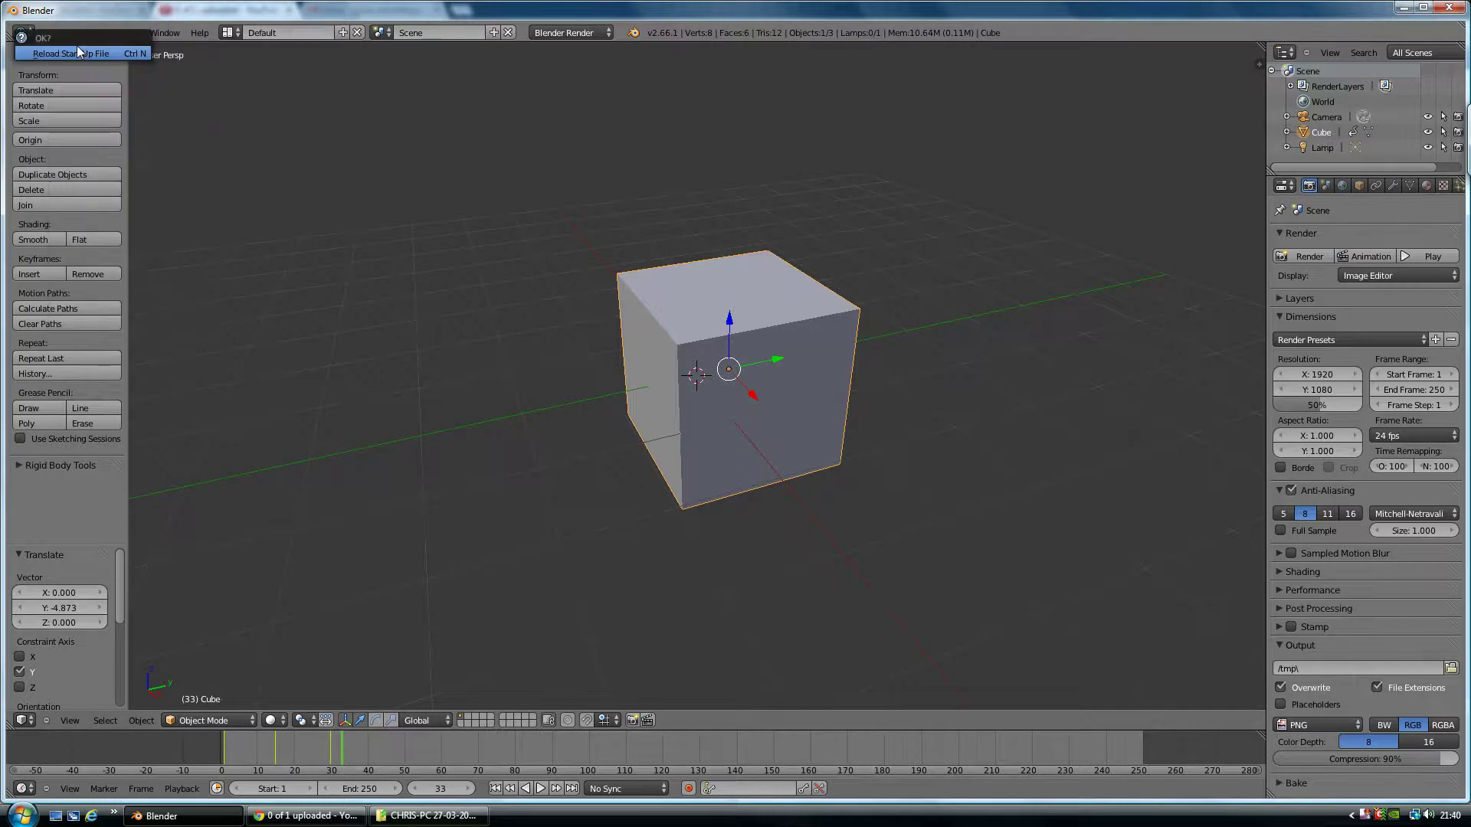
left_click(77, 44)
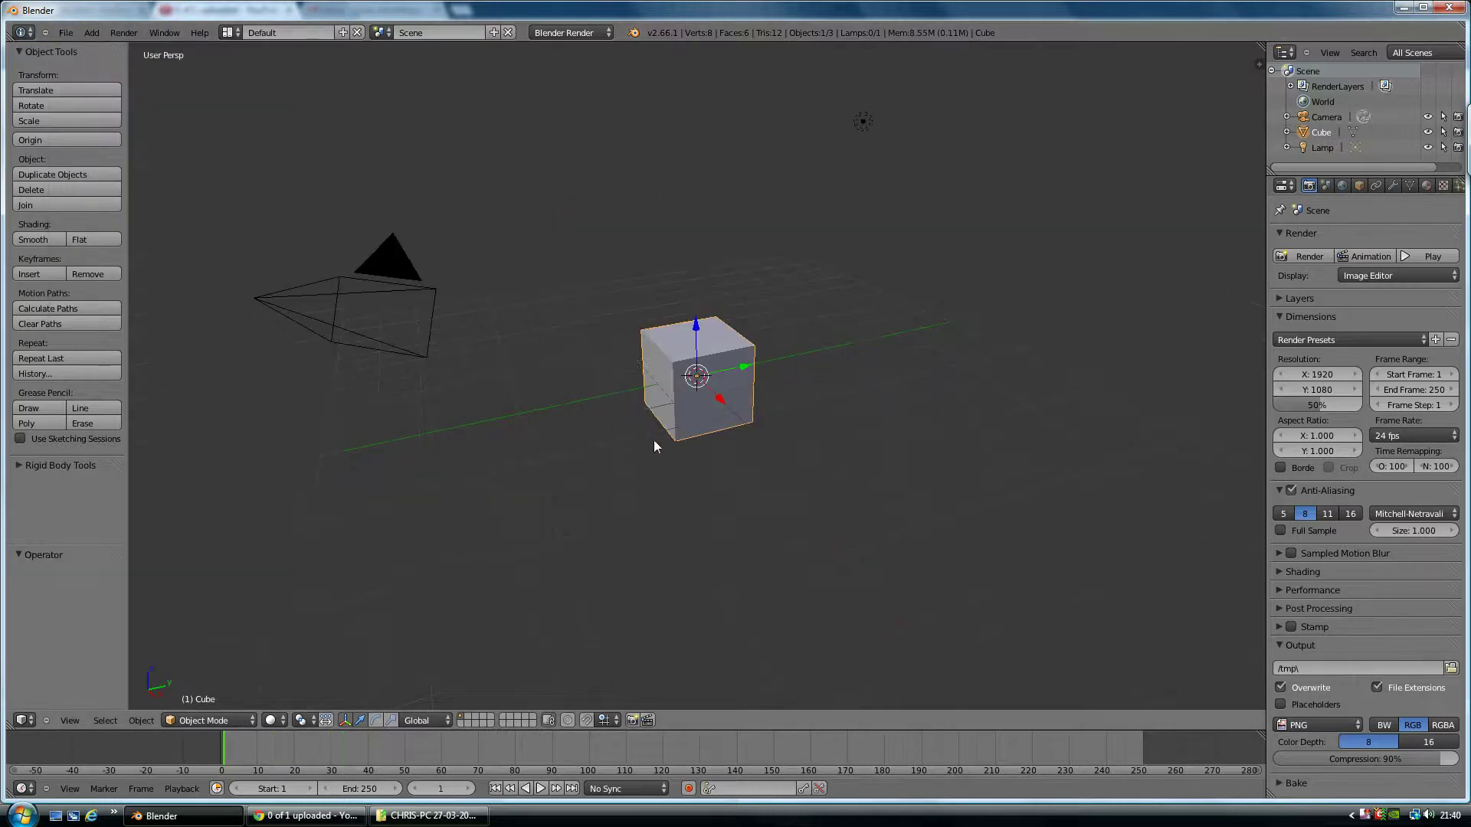
middle_click_drag(656, 436, 695, 440)
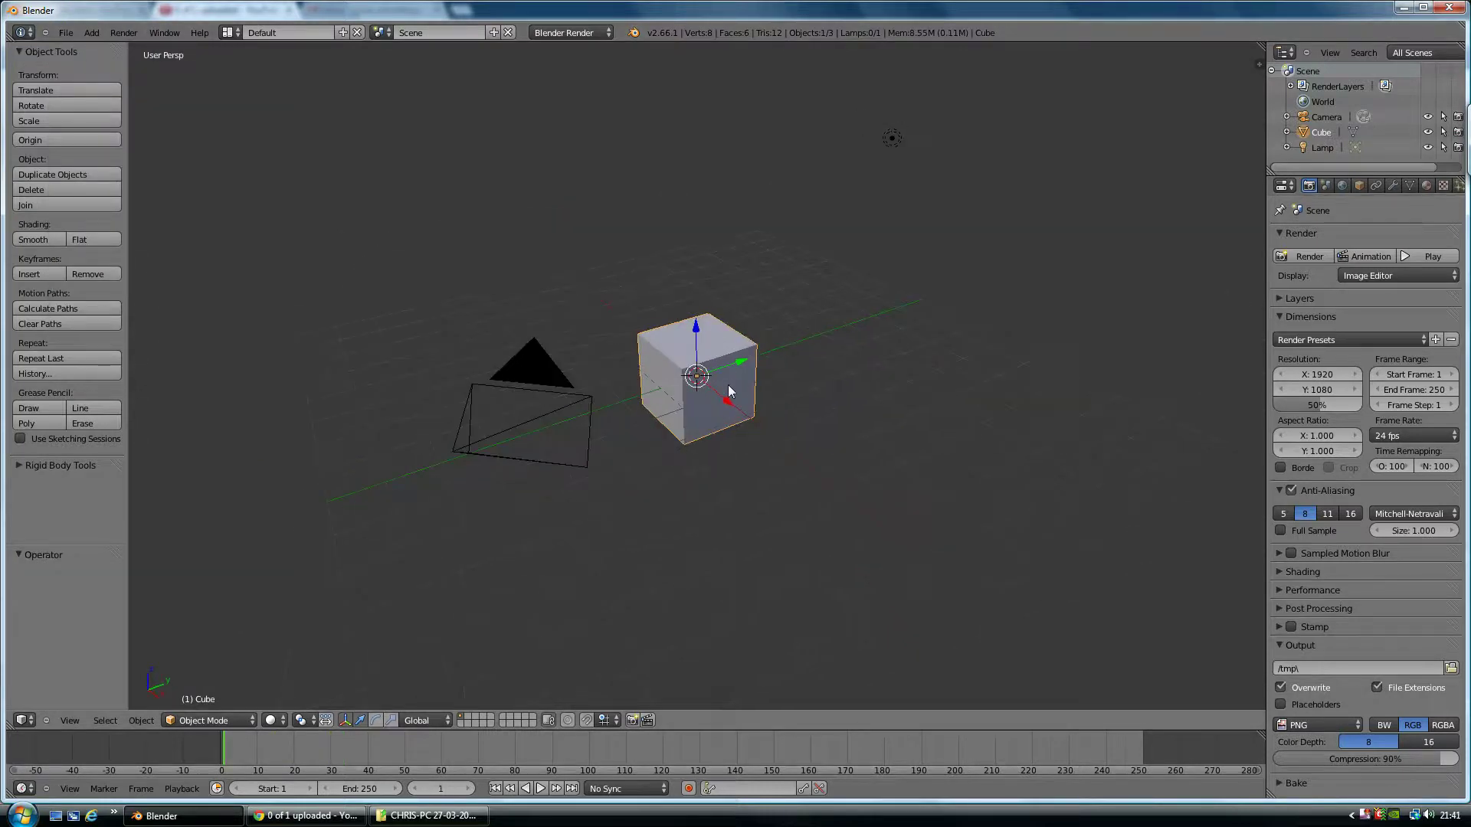
key("x")
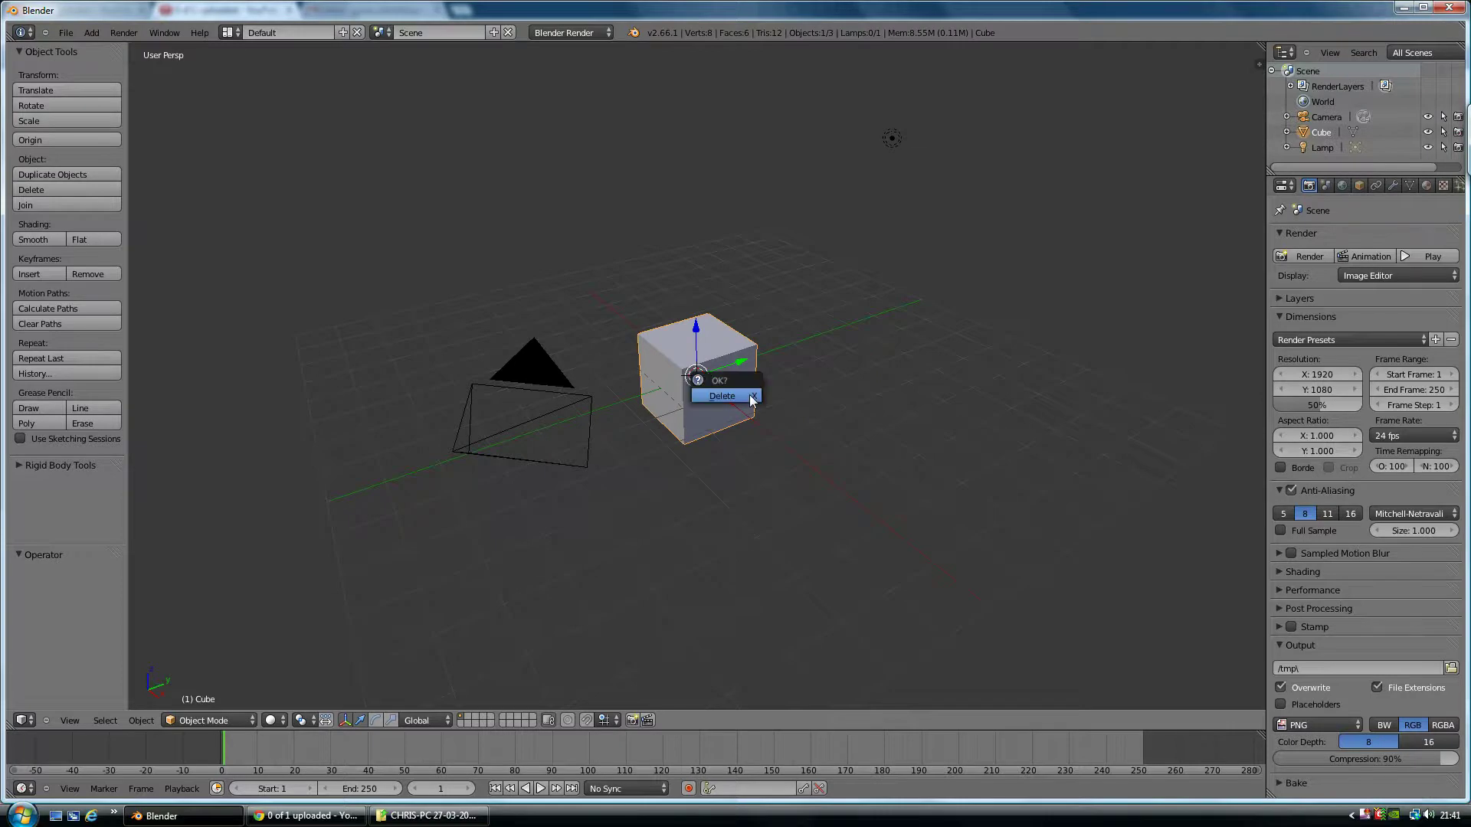
left_click(751, 400)
Add a cylinder mesh at the scene origin.
left_click(91, 32)
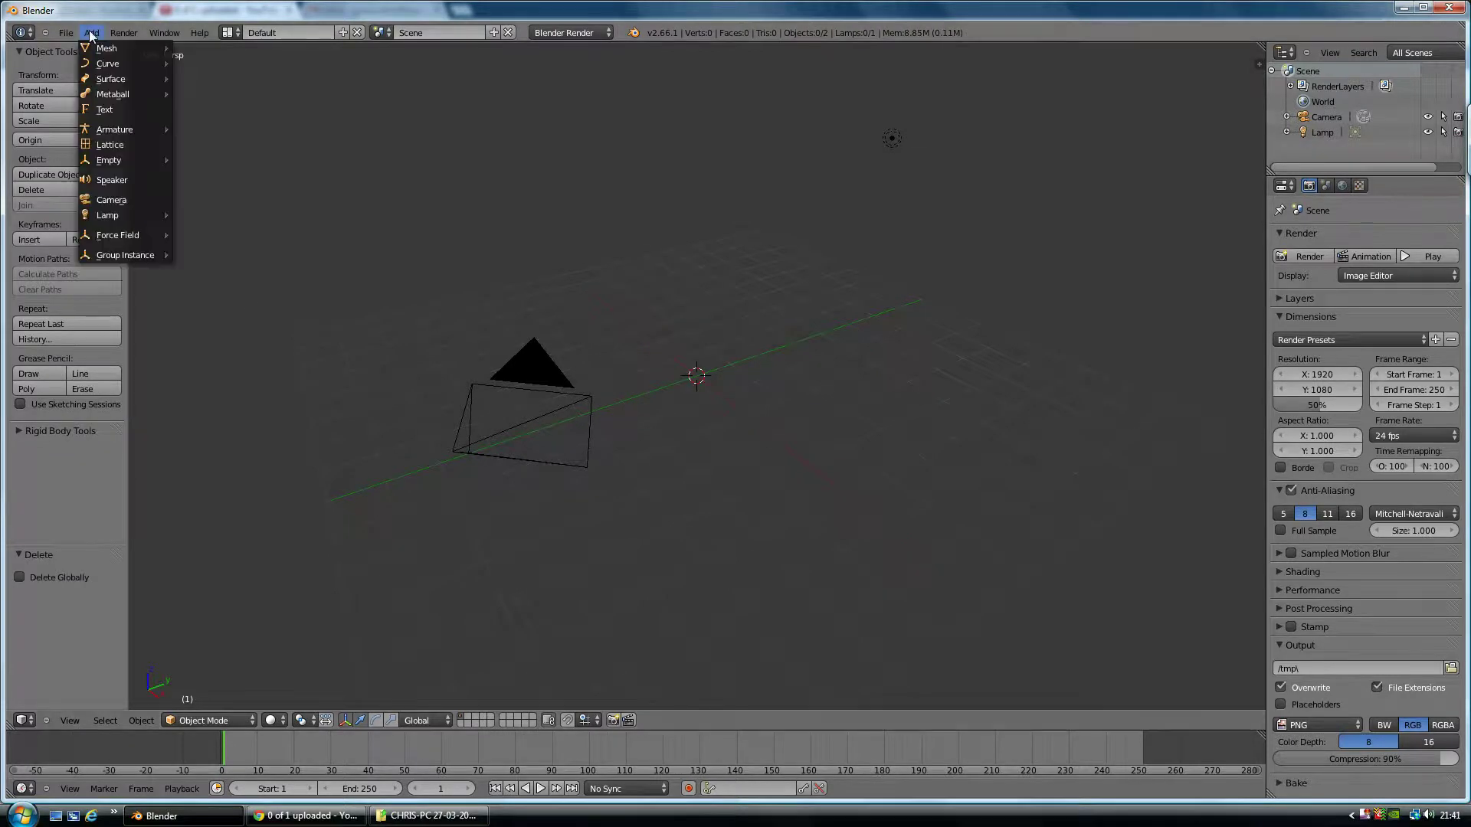
mouse_move(104, 50)
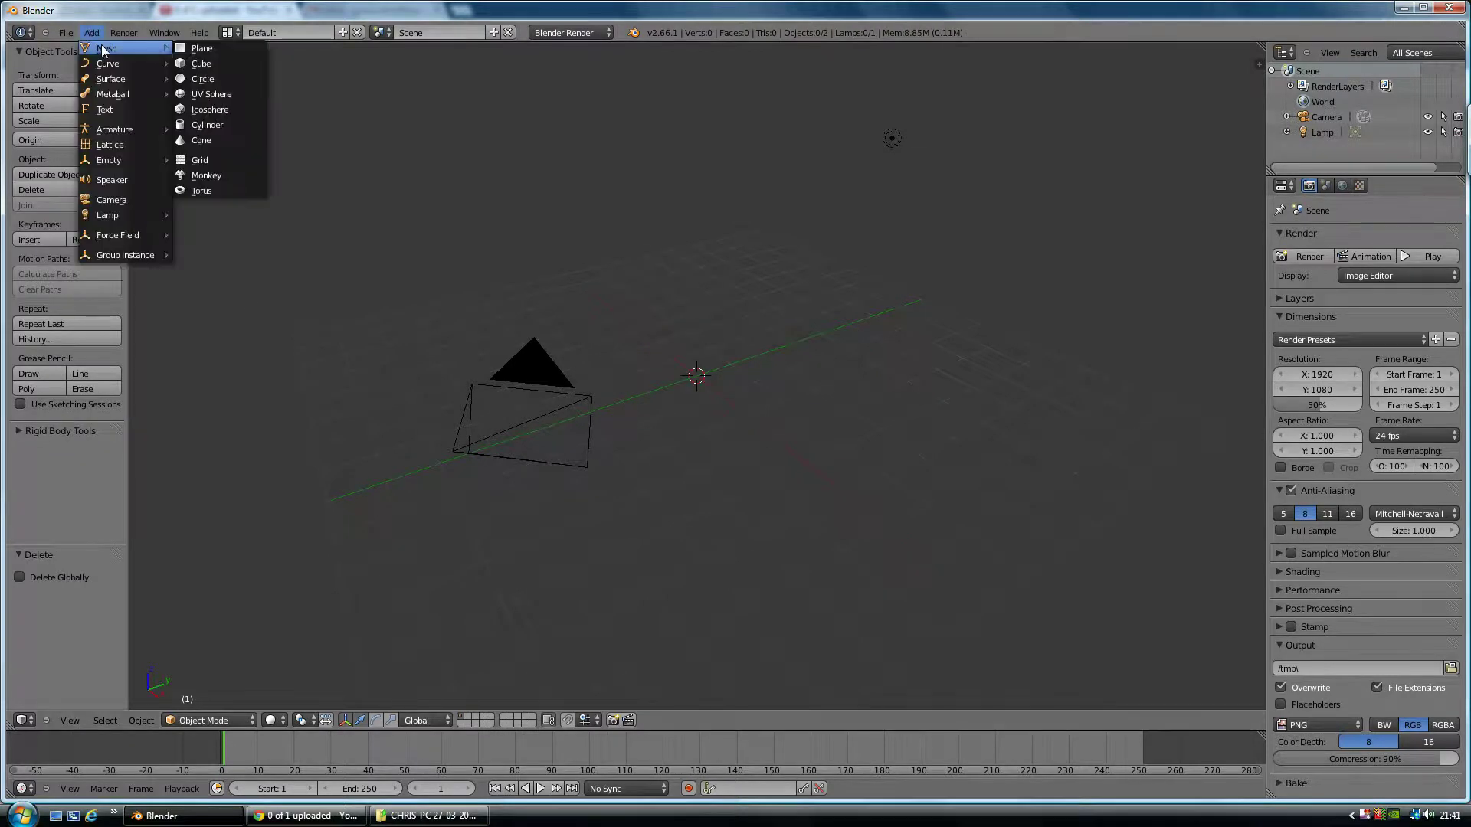
left_click(204, 122)
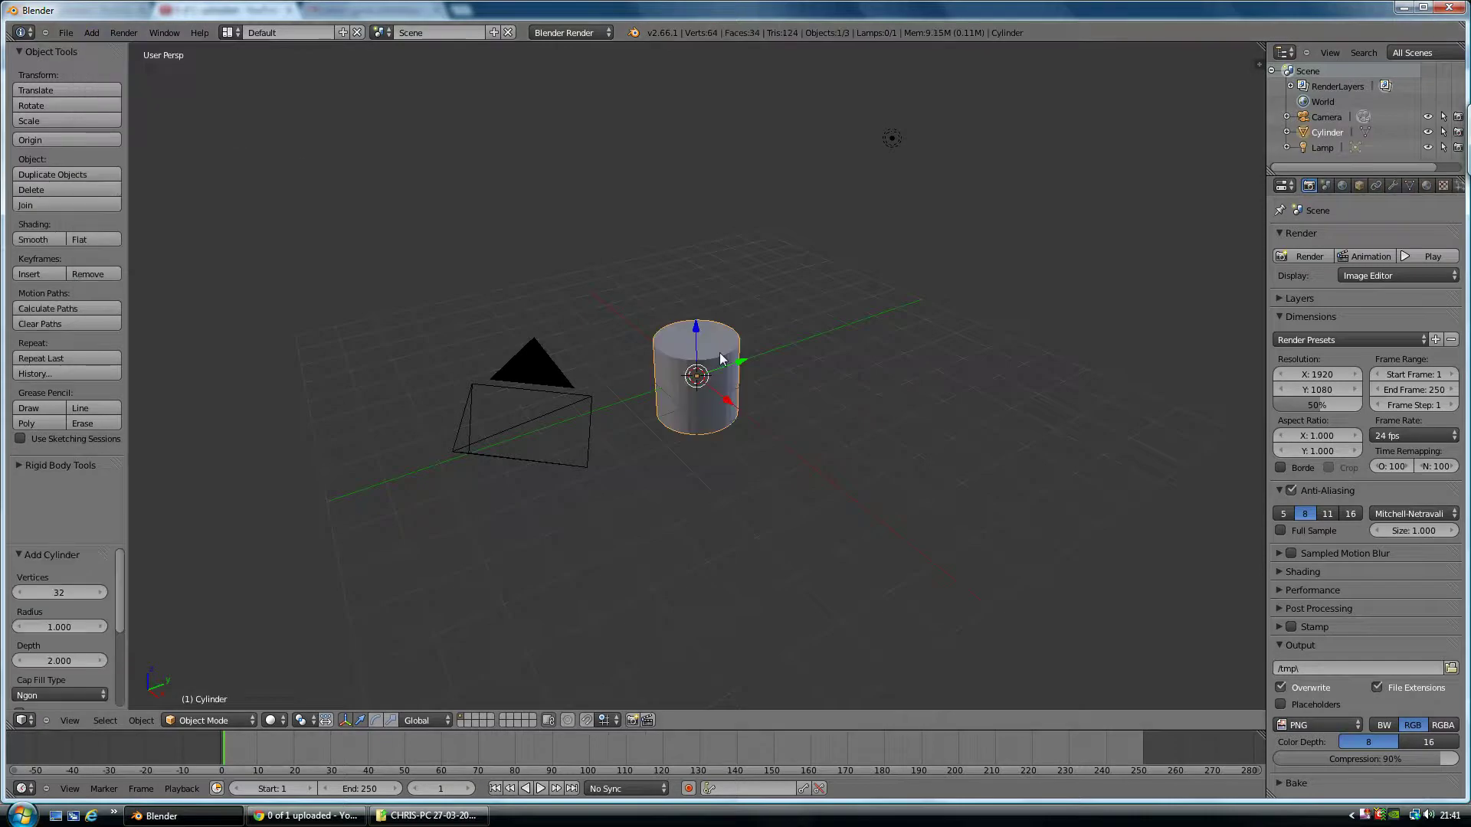
Enter Edit Mode on the cylinder, switch to face selection and delete its top face.
key("Tab")
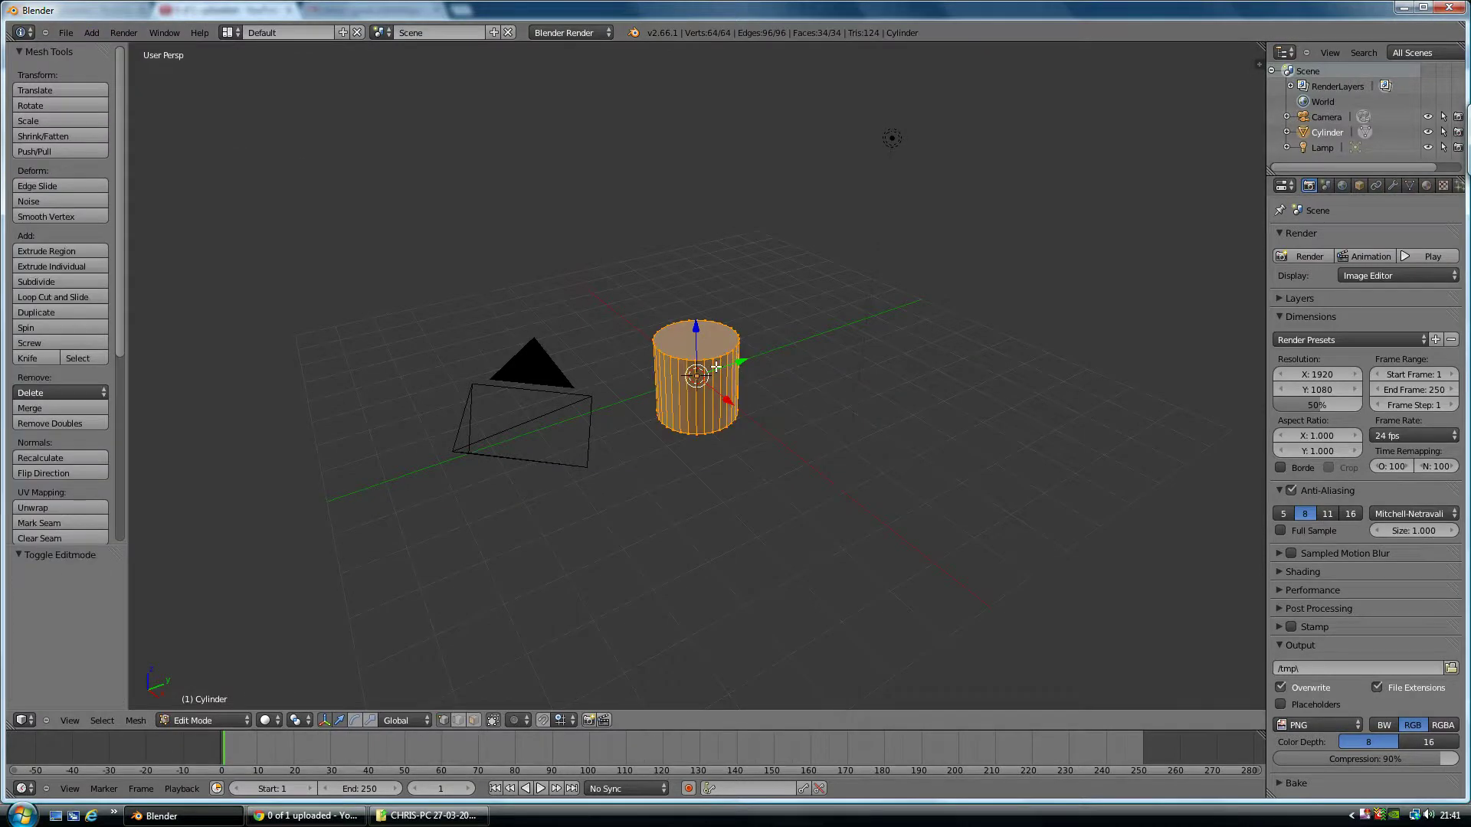
scroll(715, 367, "up", 5)
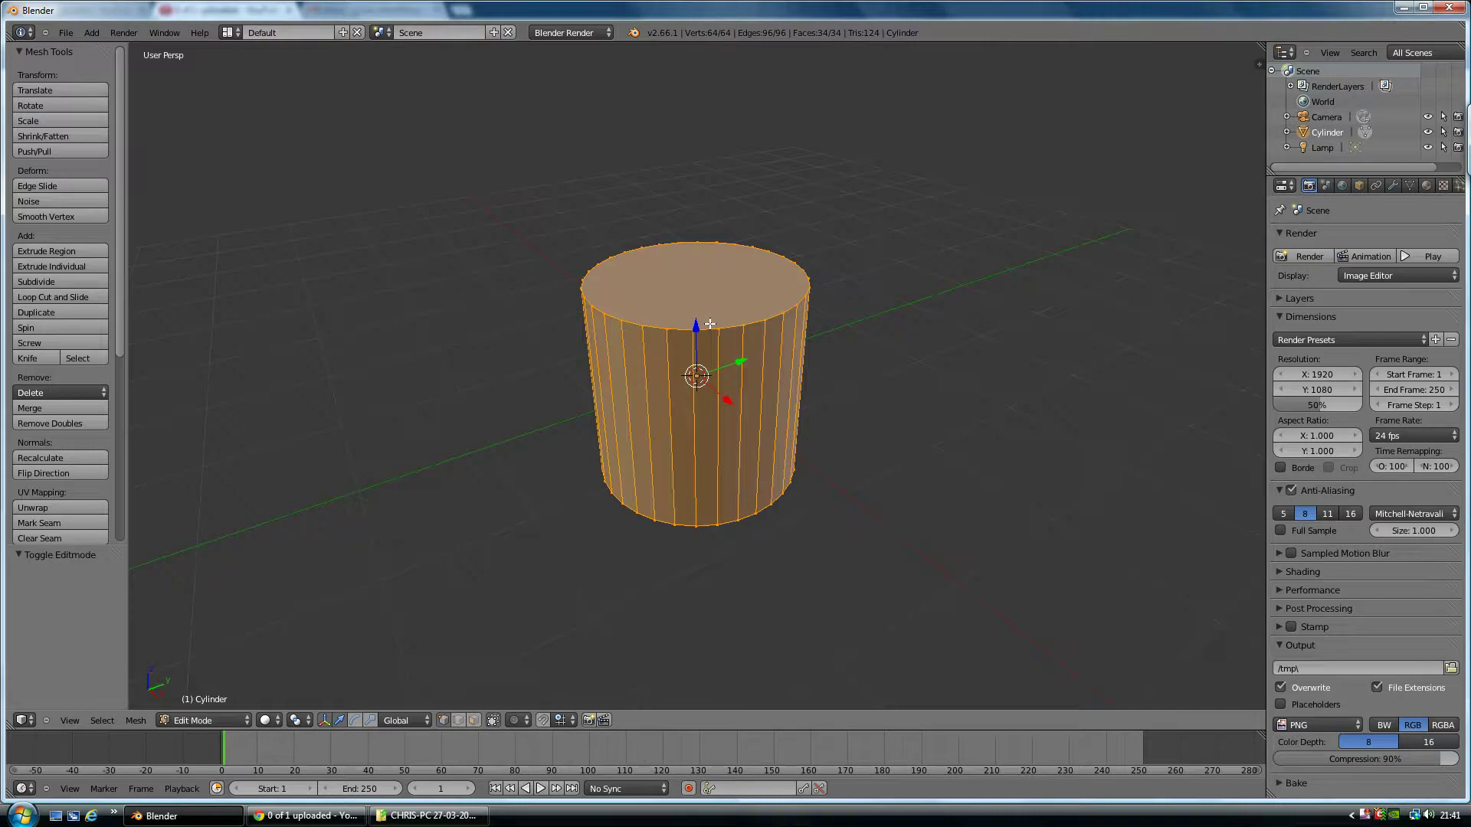
key("ctrl+Tab")
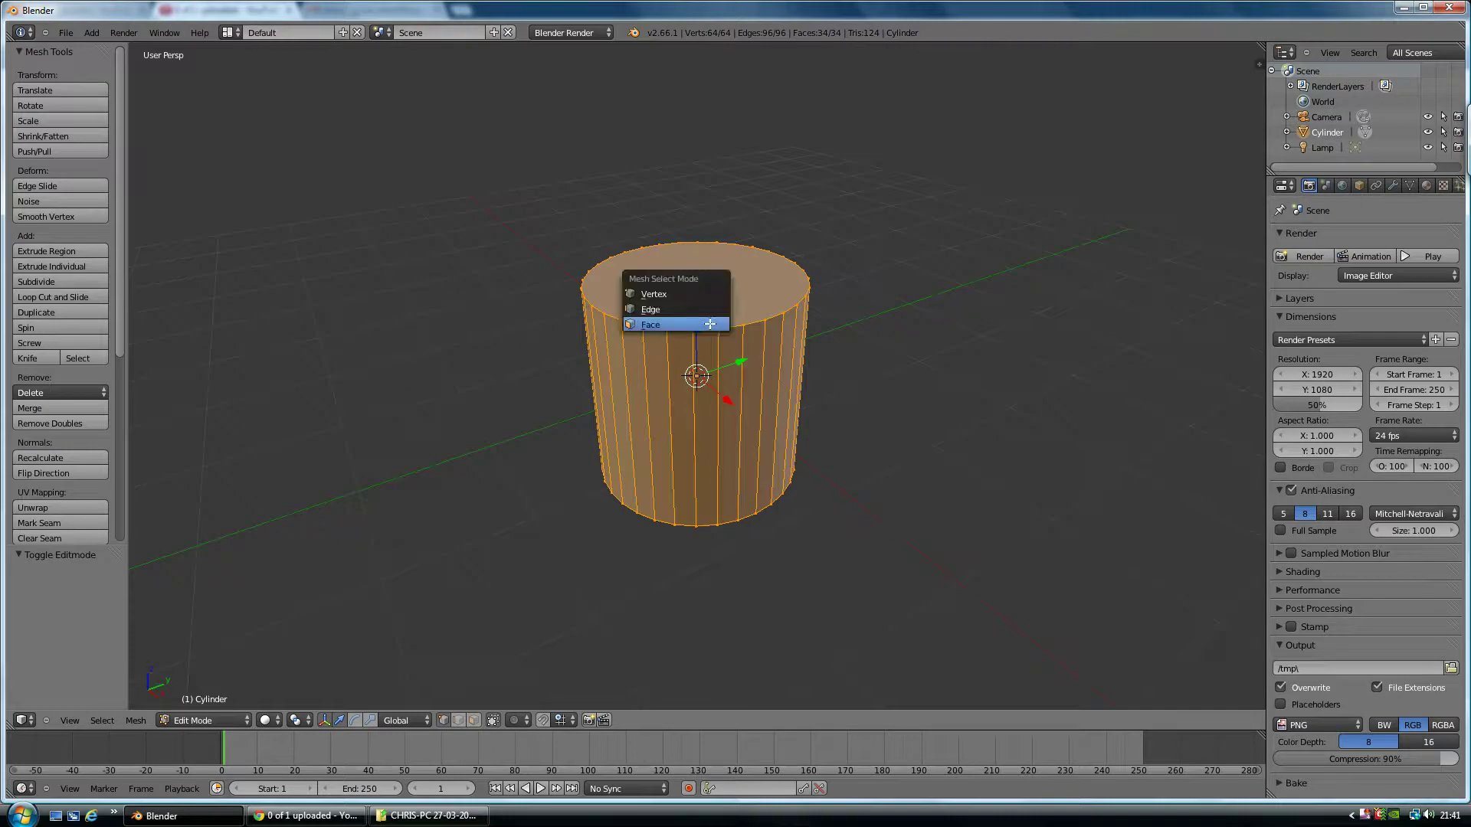
left_click(694, 324)
right_click(695, 274)
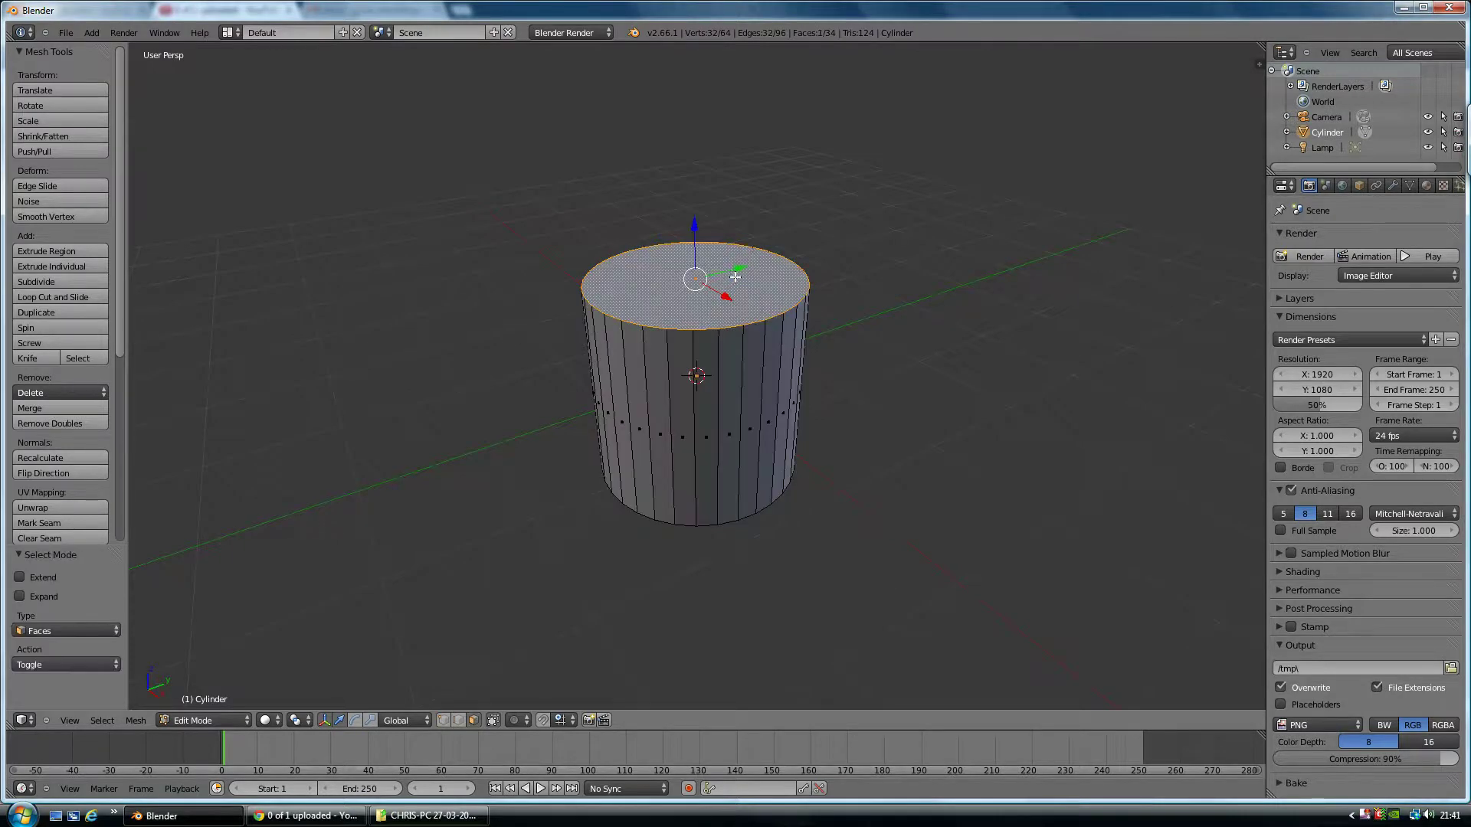
key("x")
left_click(693, 279)
Delete the cylinder's bottom face and return to Object Mode.
middle_click_drag(697, 413, 683, 352)
right_click(734, 481)
key("x")
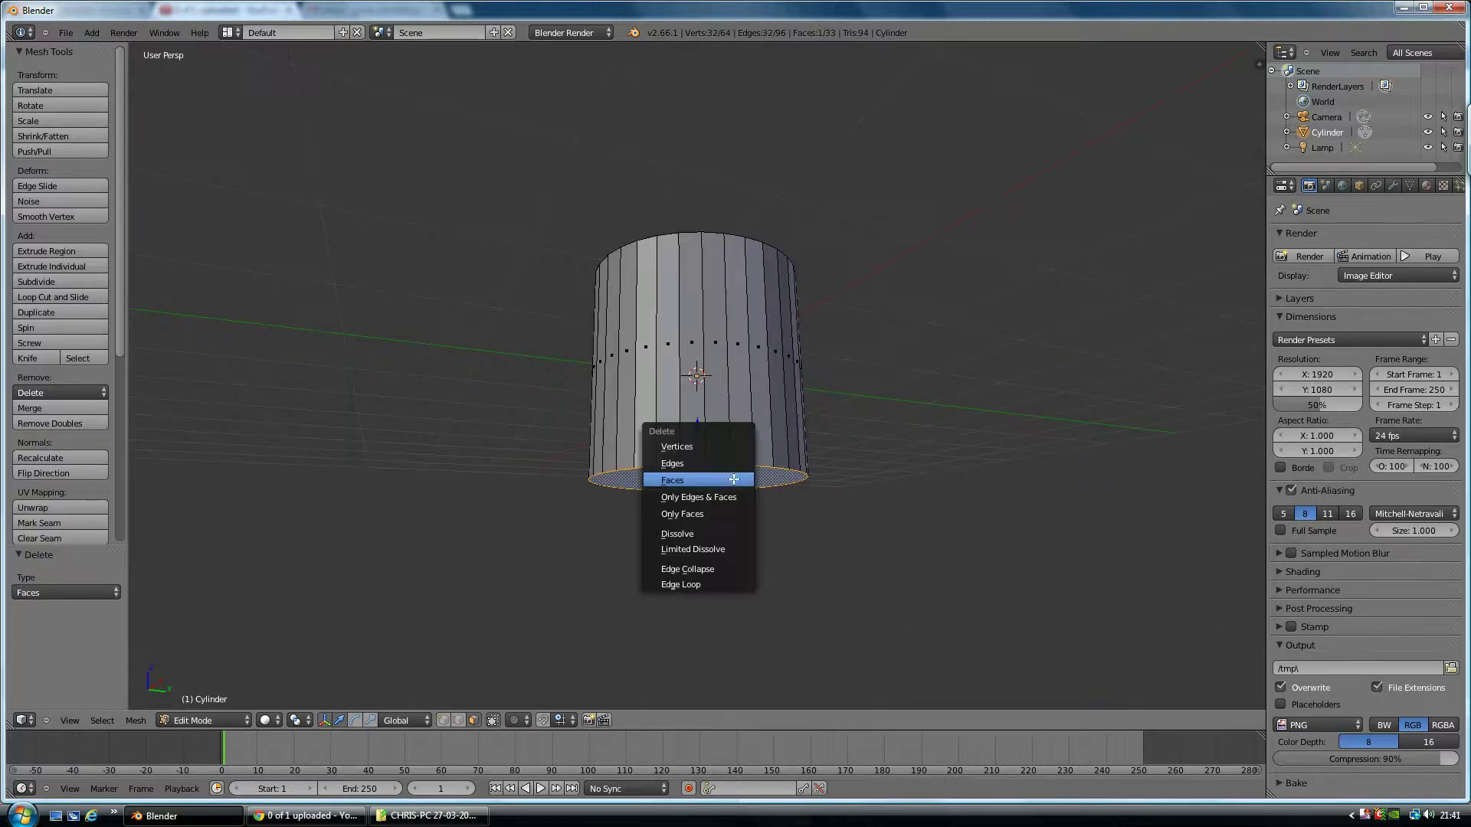
left_click(734, 481)
middle_click_drag(758, 416, 693, 494)
key("Tab")
Stretch the open cylinder along the Z axis by a factor of about 1.91.
key("s")
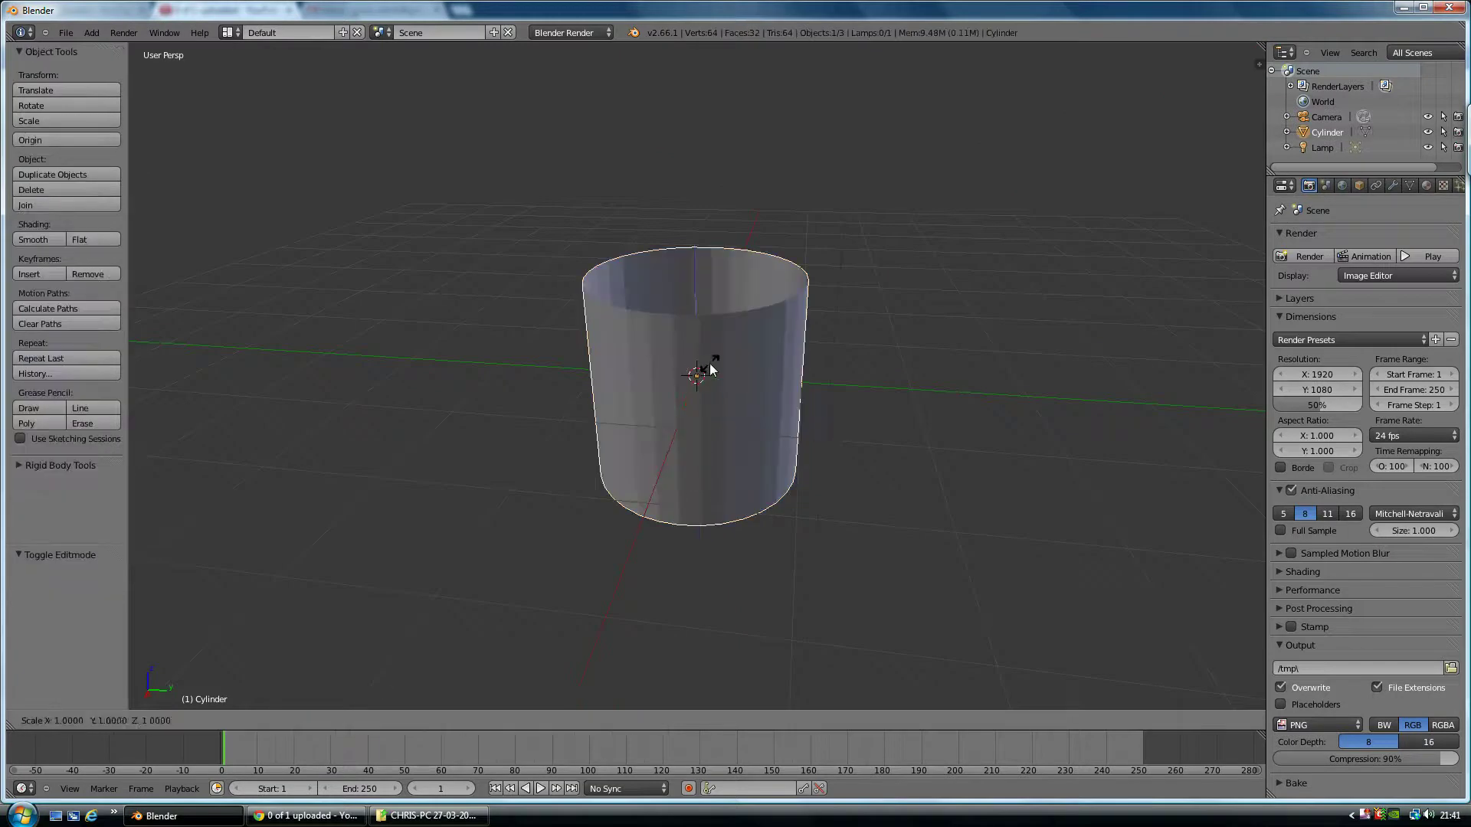
key("z")
left_click(732, 358)
scroll(742, 361, "down", 2)
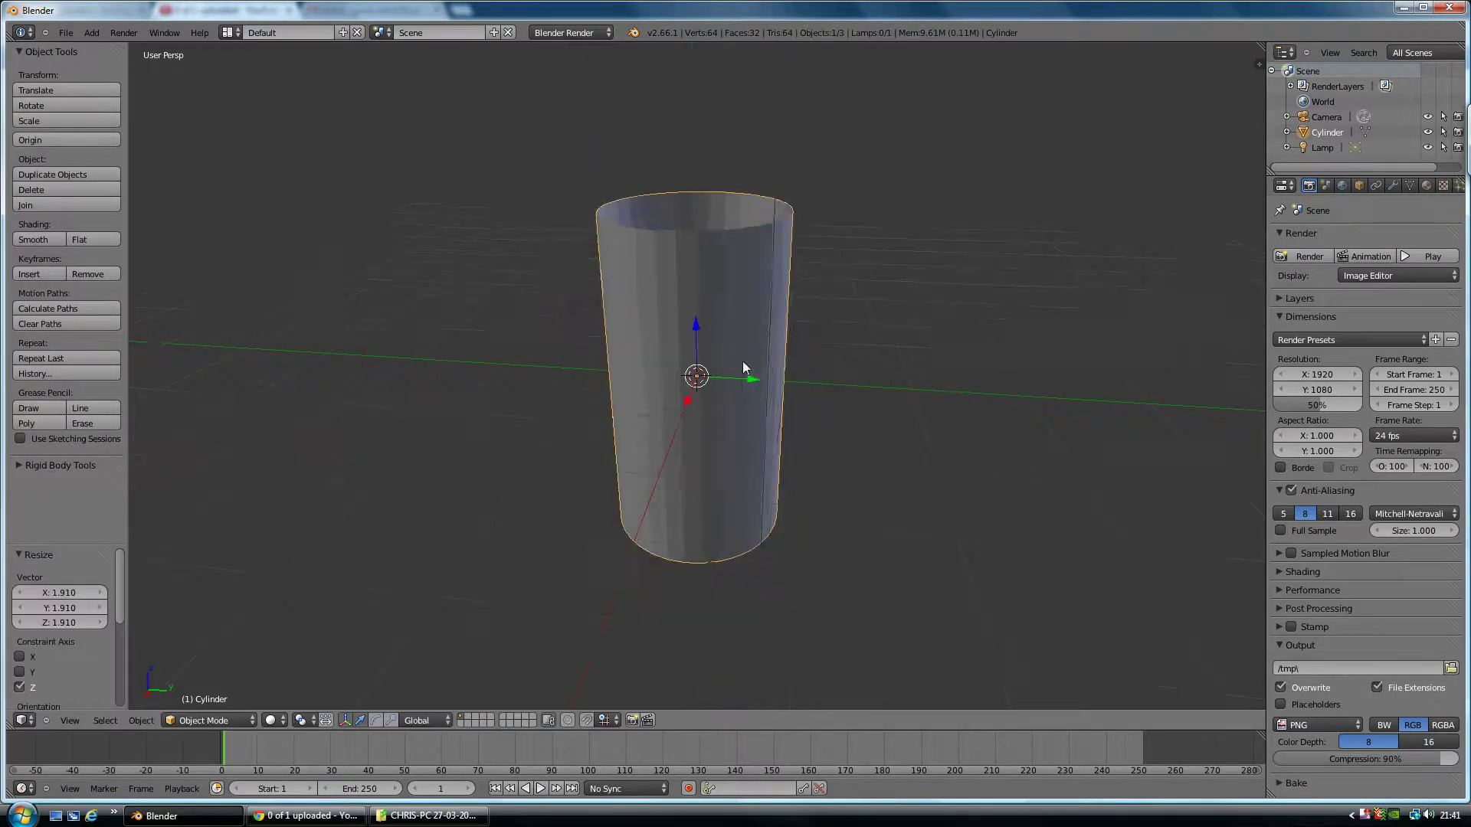
mouse_move(725, 378)
middle_mouse_down()
mouse_move(710, 434)
mouse_move(729, 449)
mouse_move(684, 433)
mouse_move(715, 388)
middle_mouse_up()
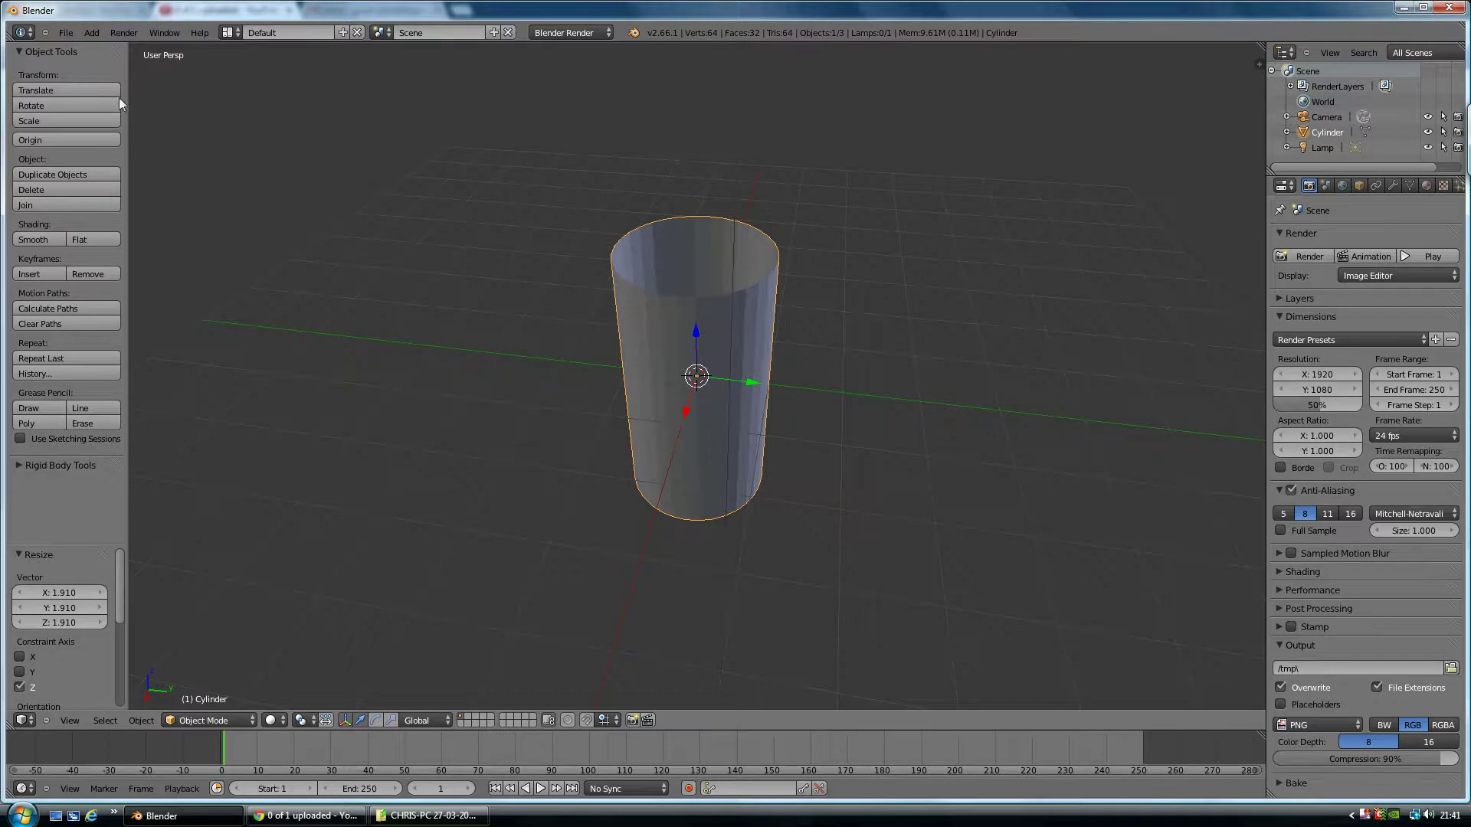
Add a UV sphere beside the cylinder, moved about 2.498 units along Y and scaled to about 0.696.
left_click(92, 32)
mouse_move(95, 46)
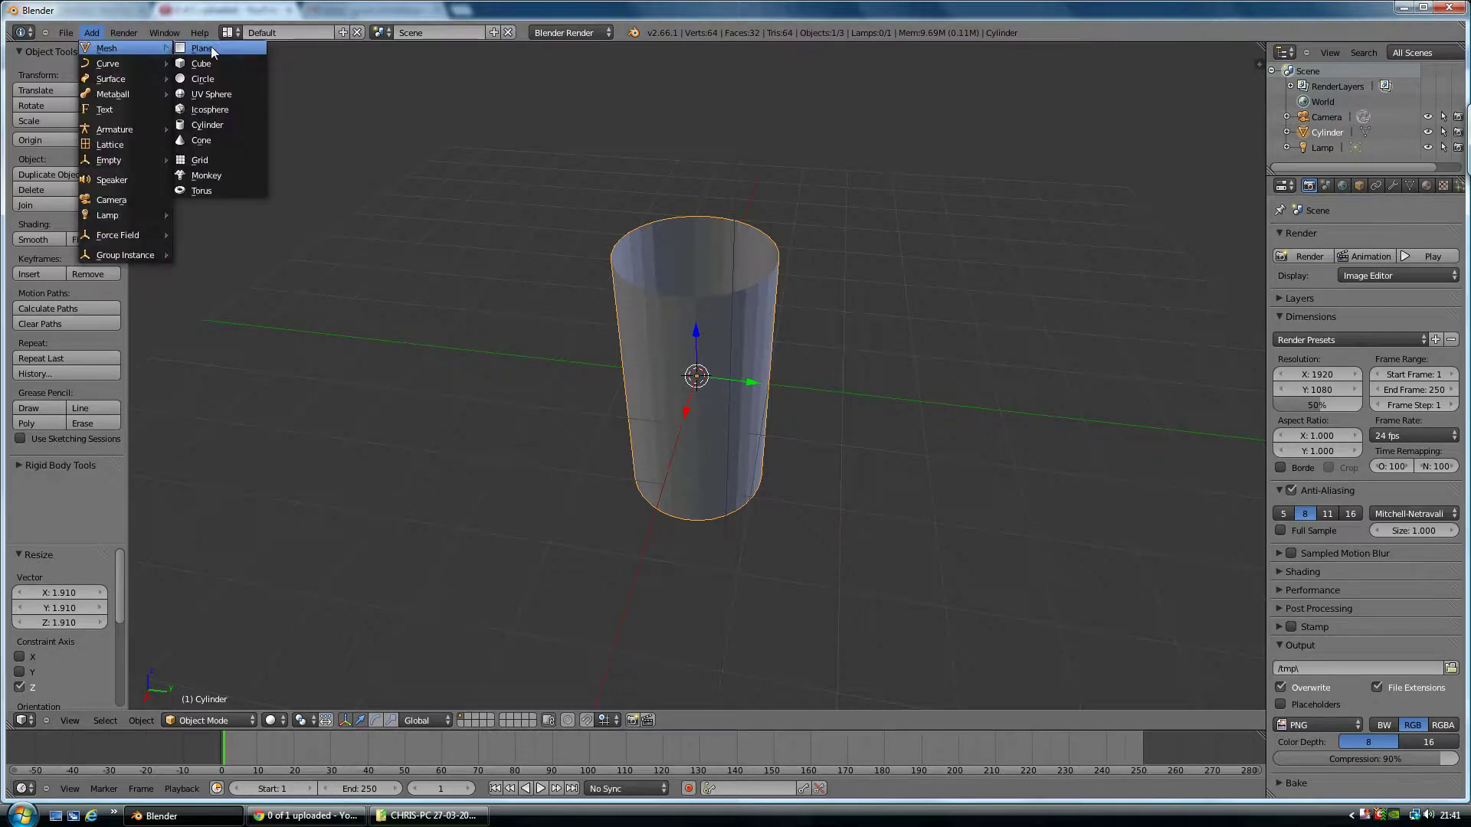
left_click(204, 93)
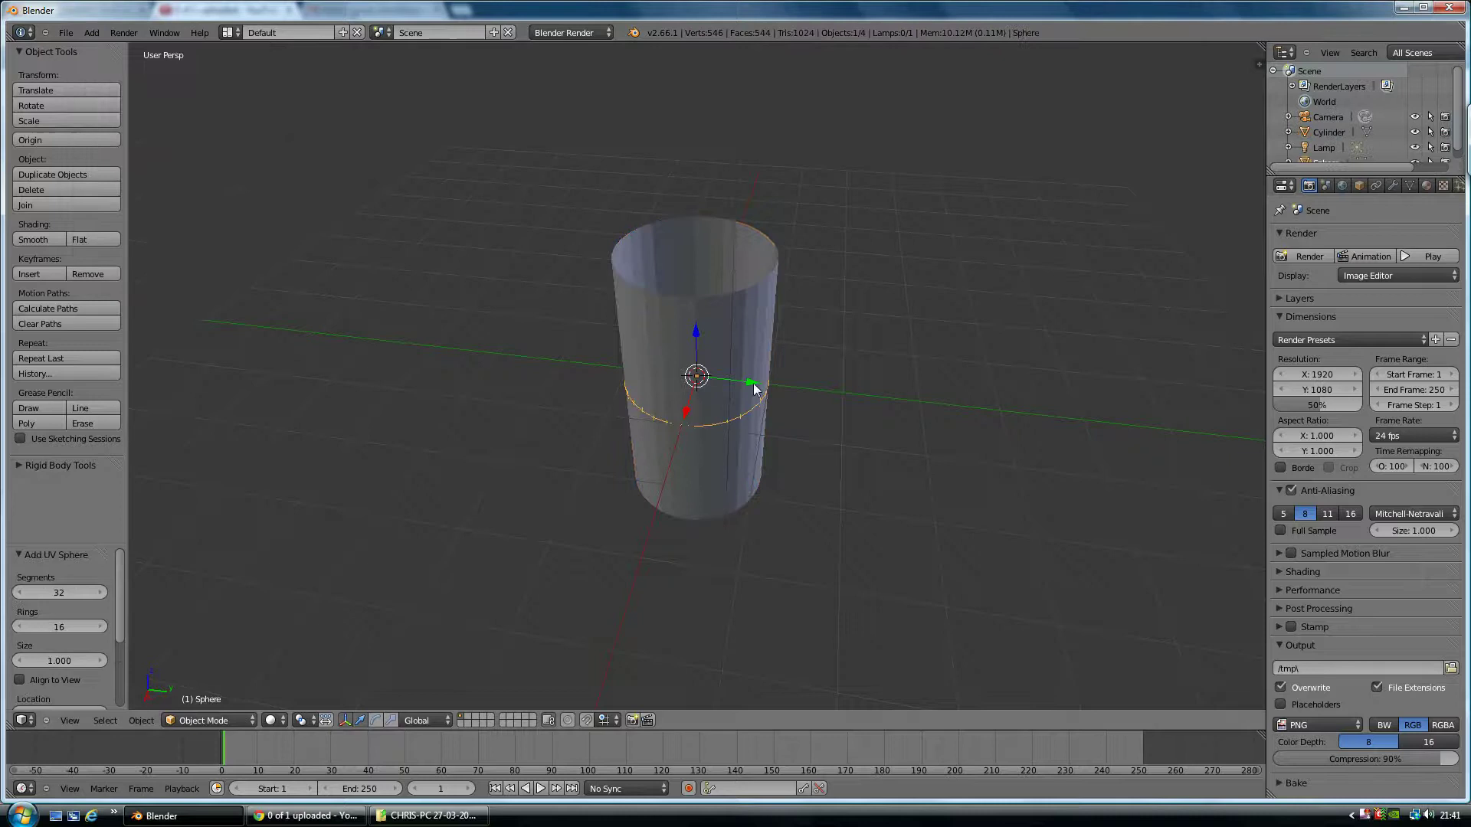
left_click_drag(755, 388, 938, 398)
key("s")
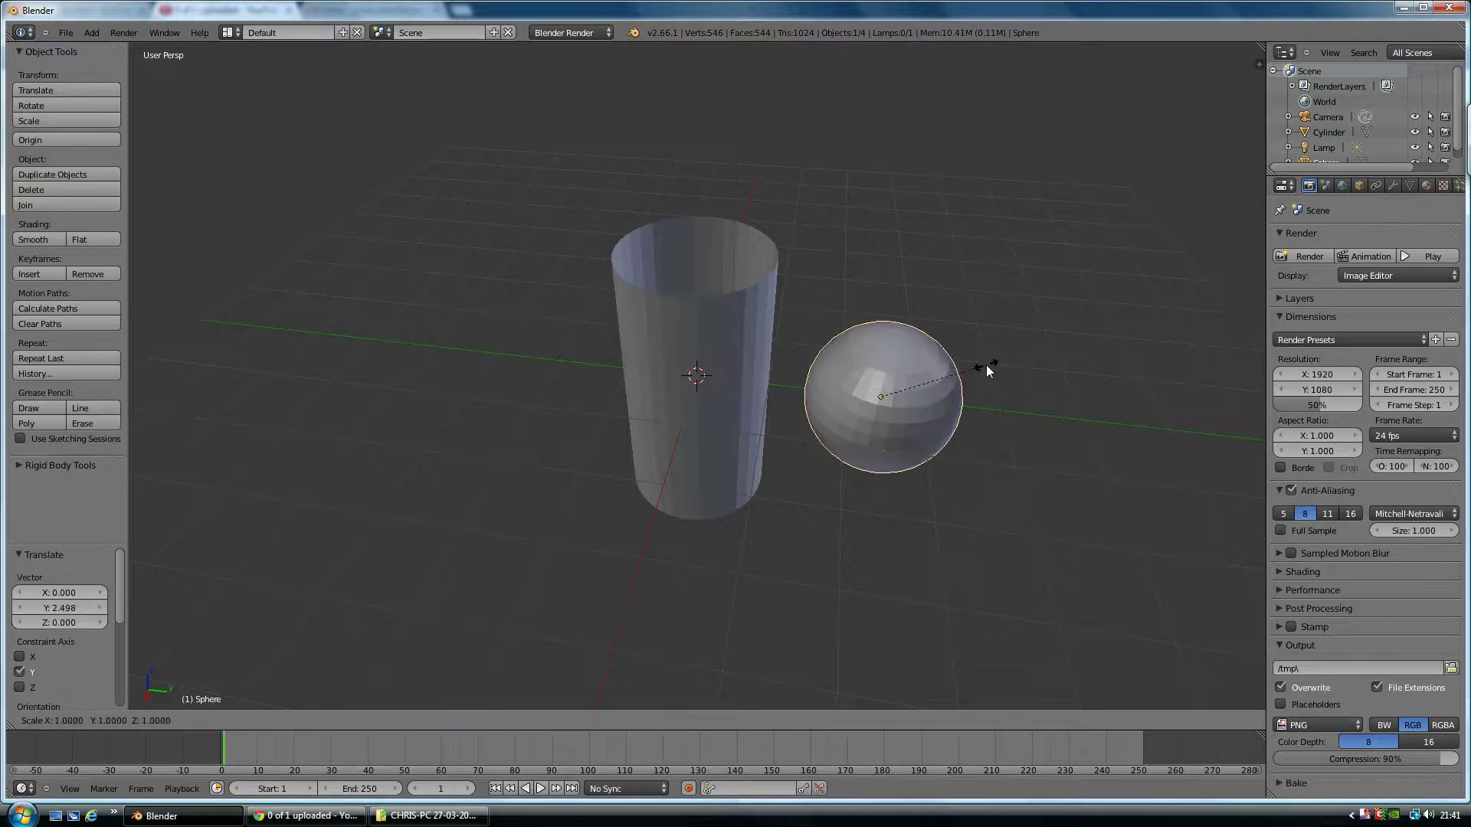
left_click(956, 384)
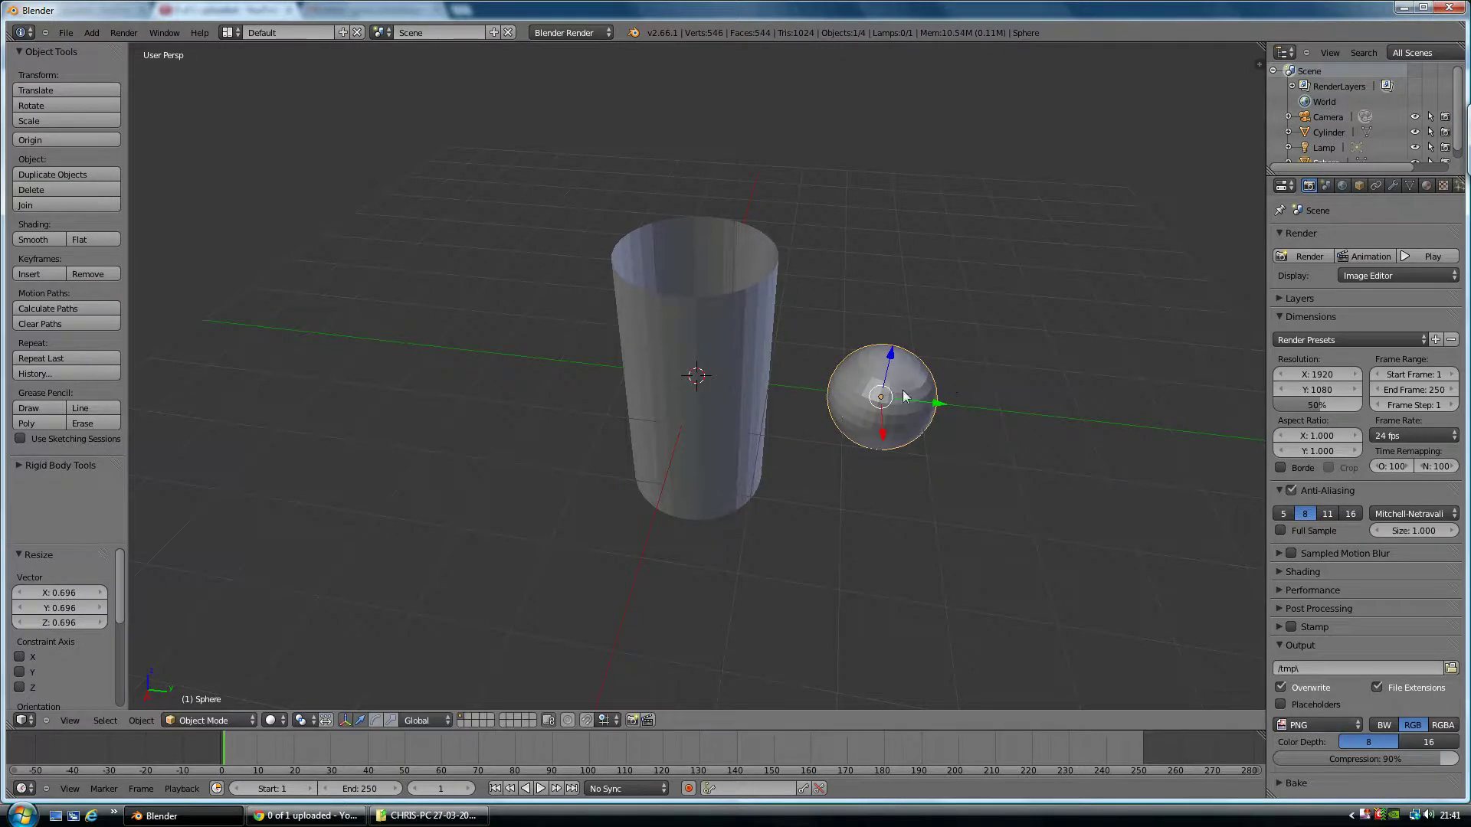
Try raising the sphere about 2.621 units in Z and moving it over and into the cylinder's opening.
left_click_drag(894, 356, 911, 174)
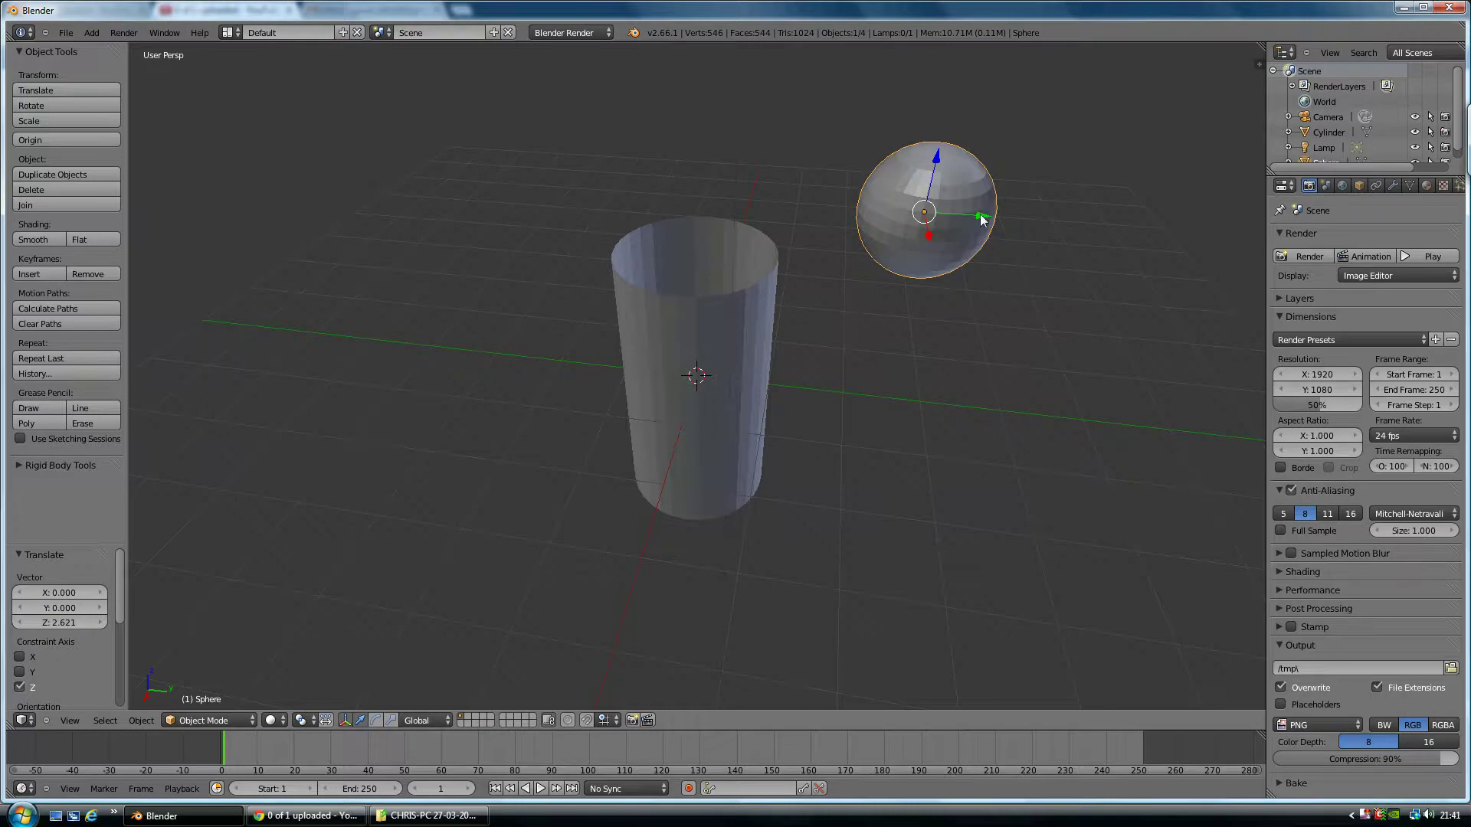
left_click_drag(987, 225, 758, 204)
left_click_drag(702, 164, 880, 366)
middle_click_drag(880, 366, 813, 452)
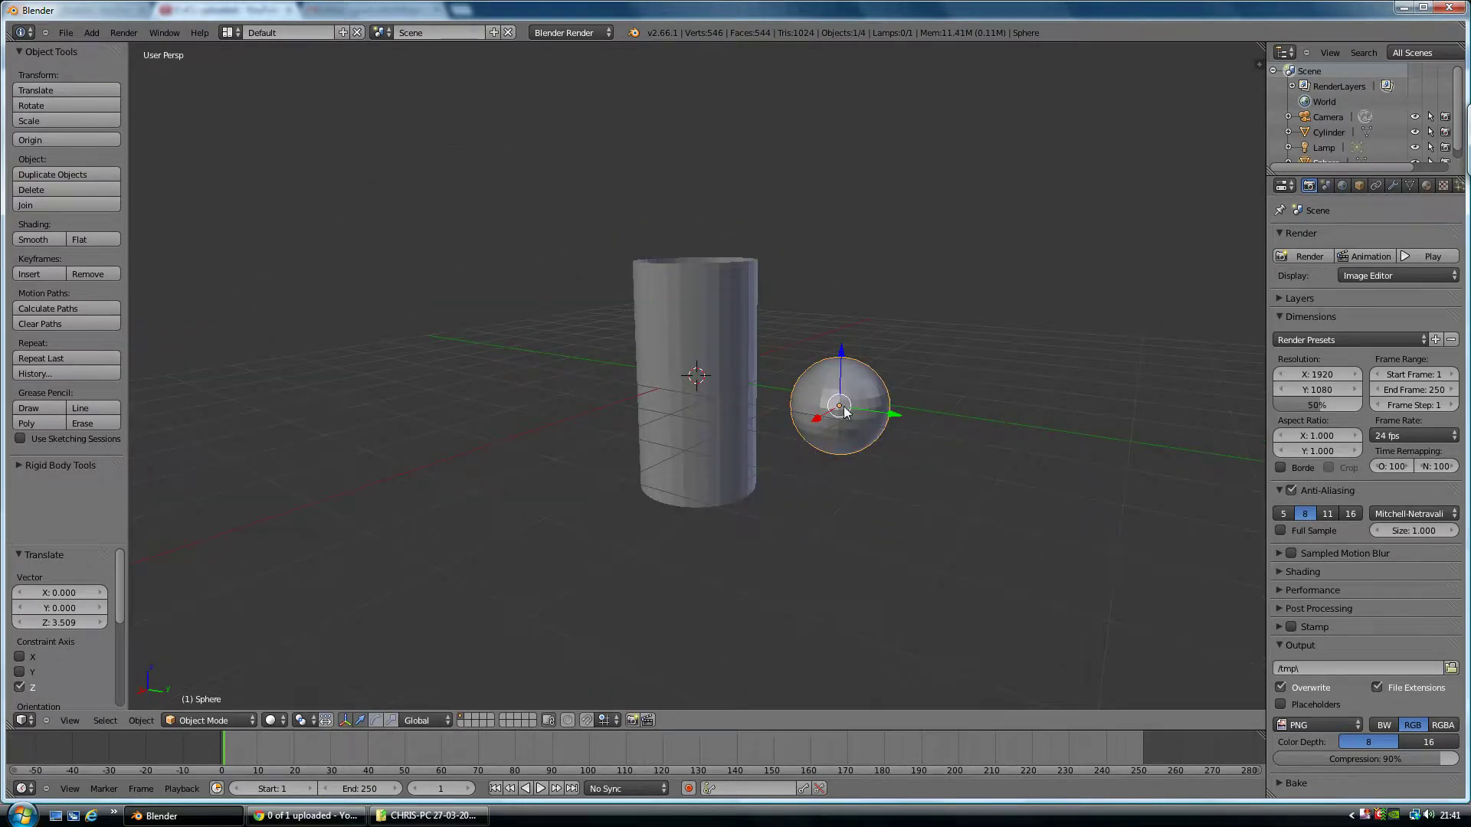
Enlarge the sphere until it is wider than the cylinder and shift it about 0.532 units along Y.
key("s")
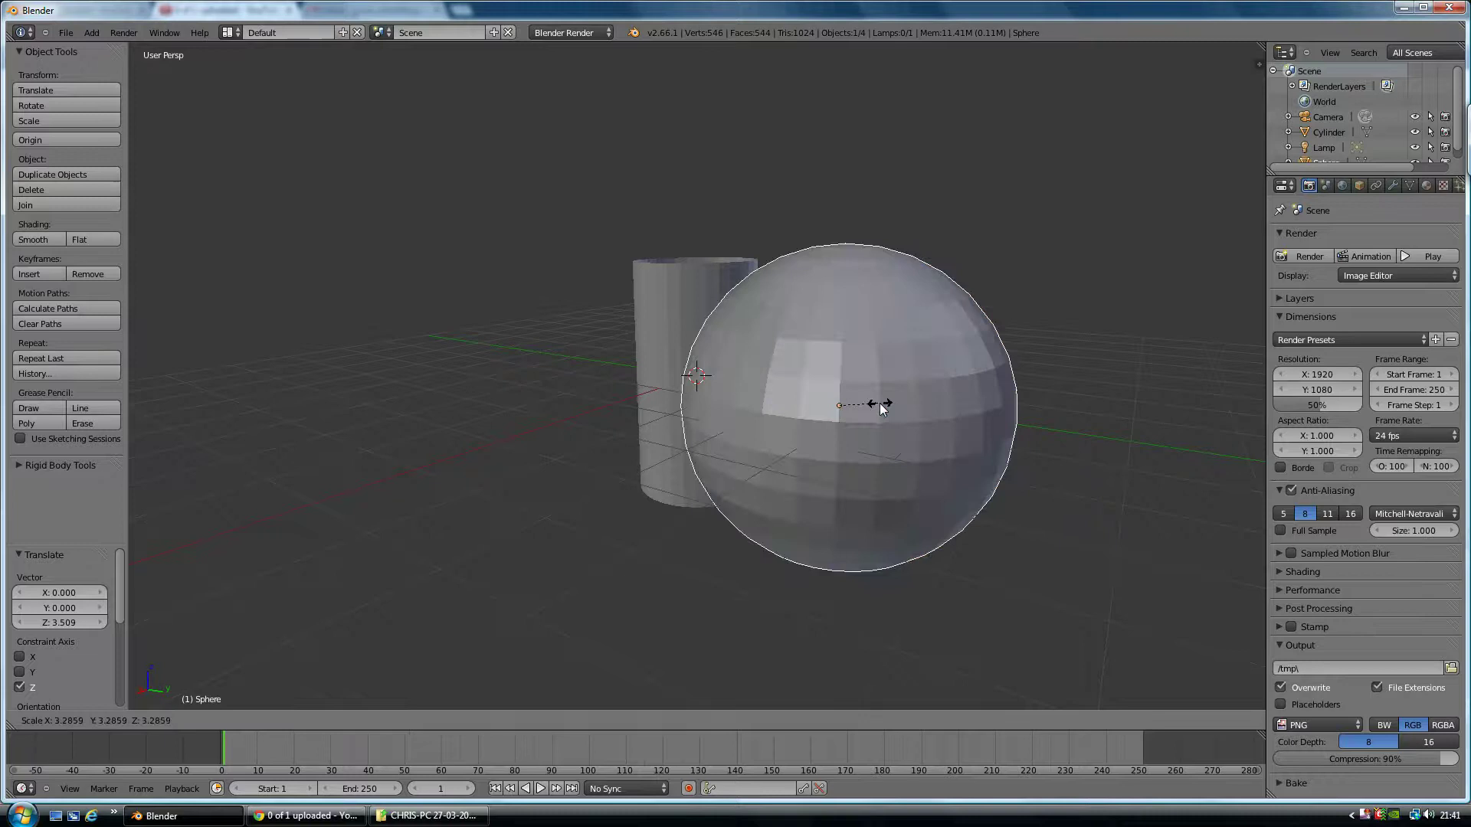
left_click(862, 406)
left_click_drag(874, 422, 912, 417)
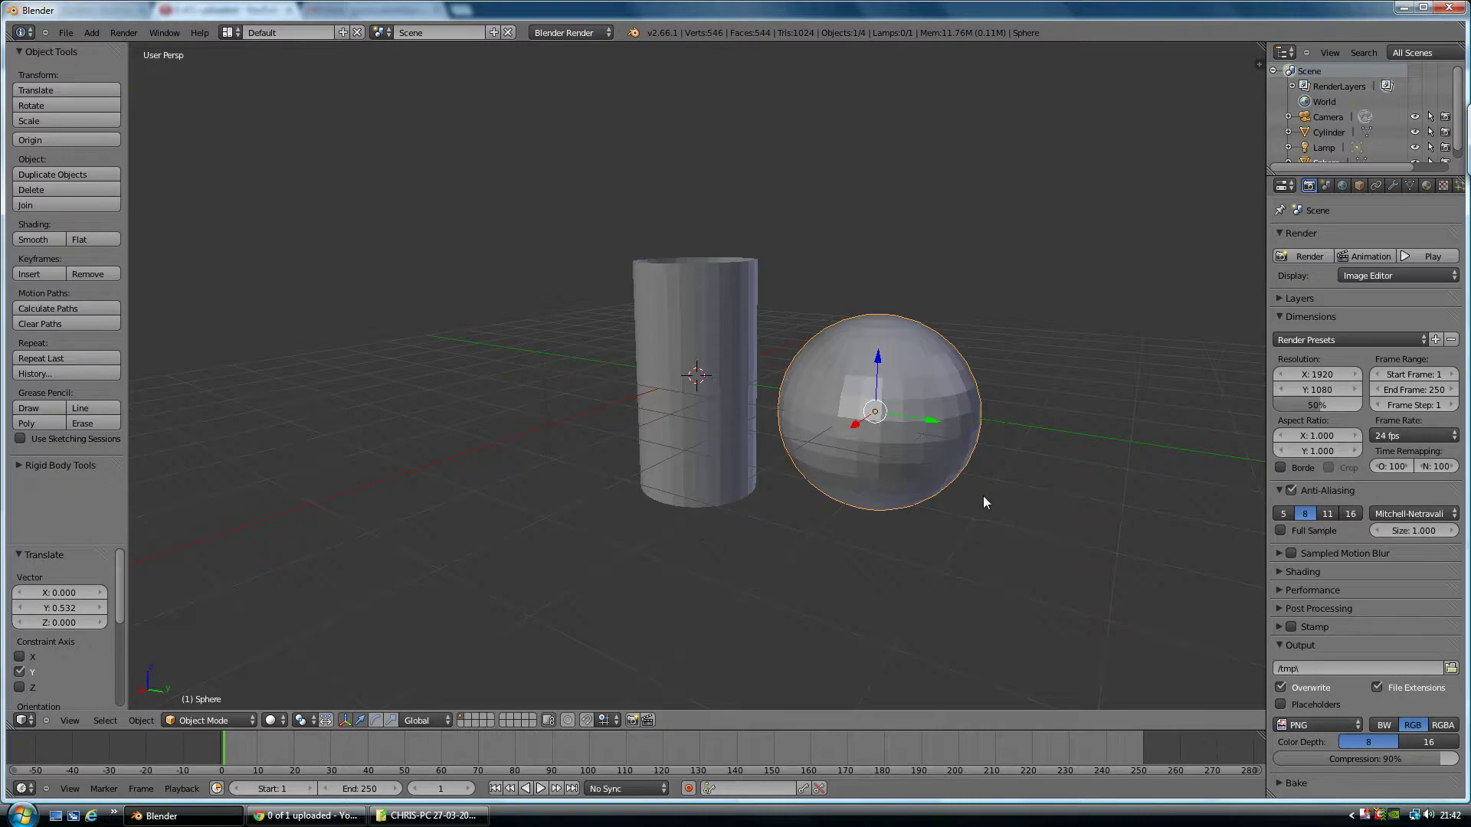
Apply smooth shading to both the cylinder and the sphere.
middle_click_drag(726, 464, 757, 480)
right_click(755, 479)
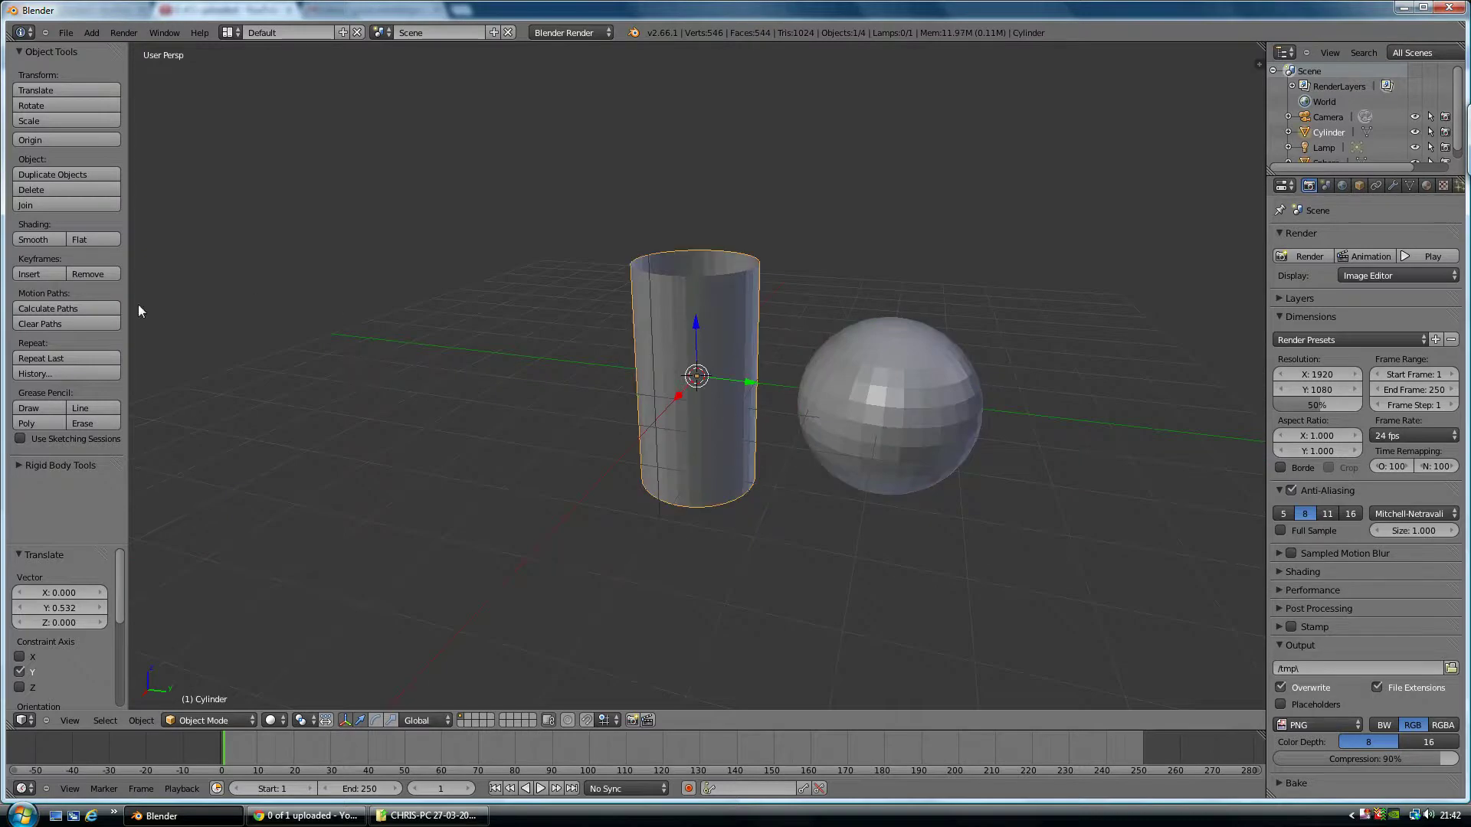
left_click(30, 239)
right_click(906, 384)
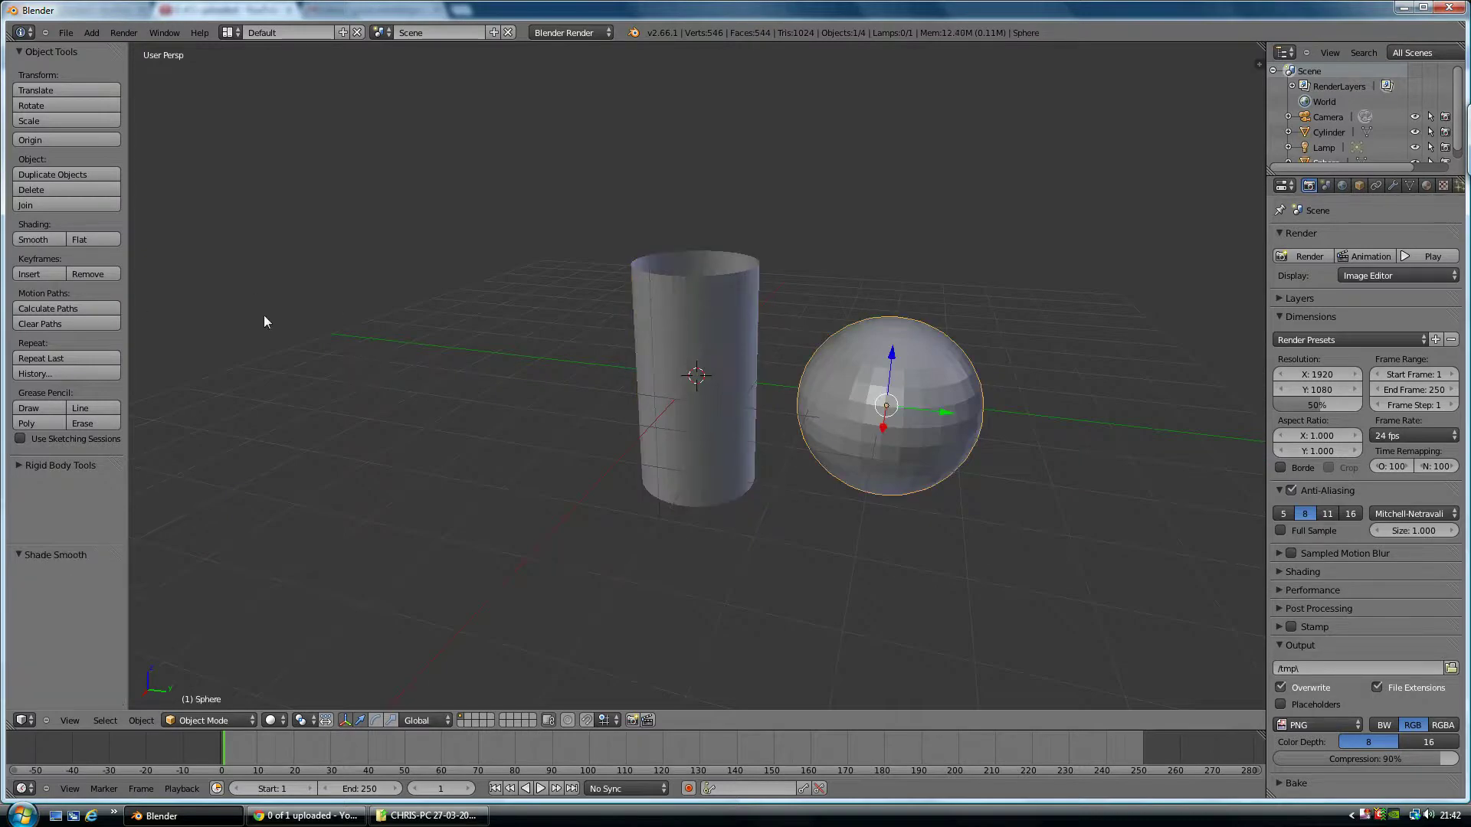
left_click(37, 239)
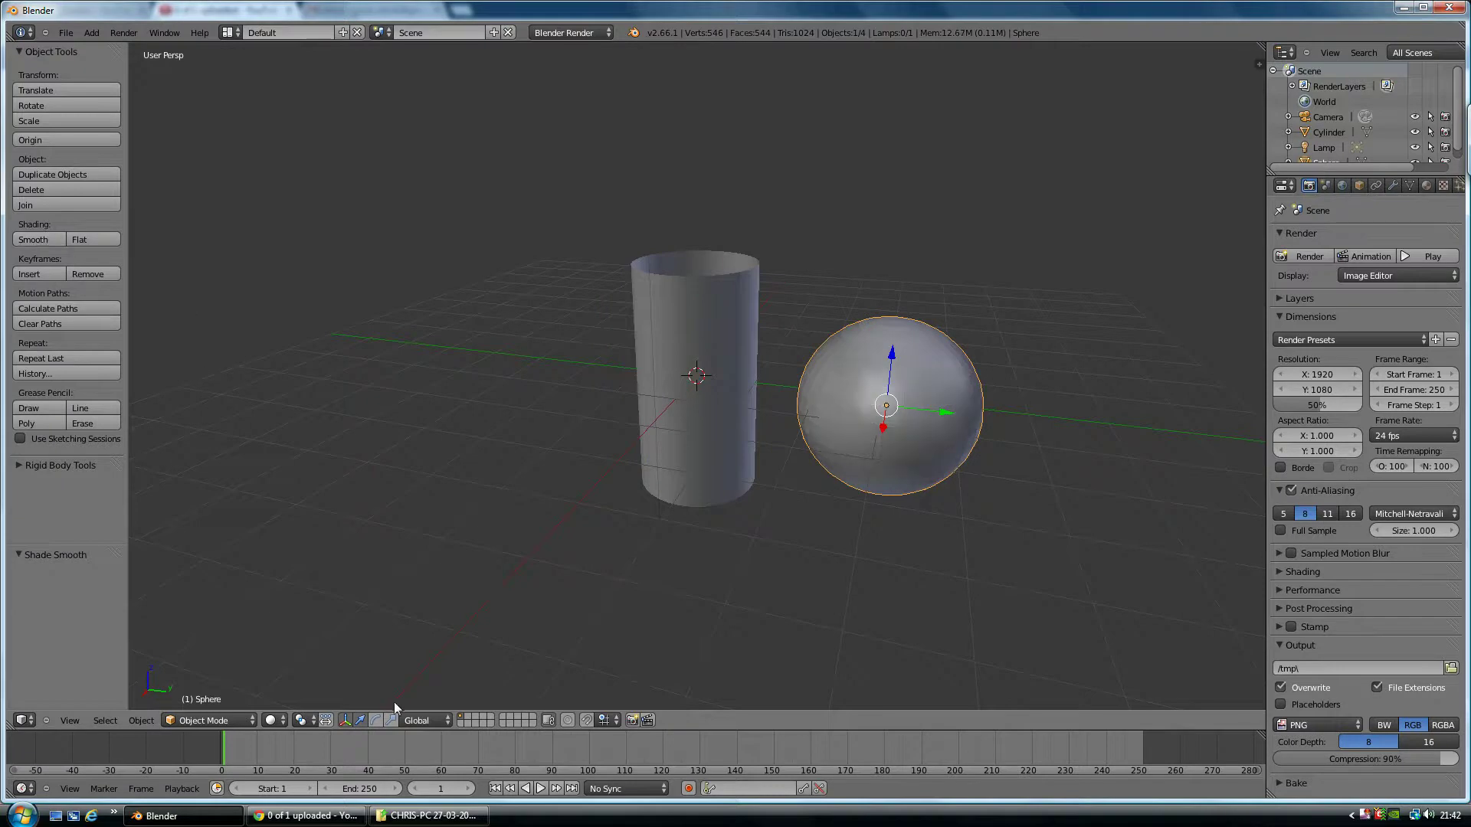
Turn on automatic keyframing and keyframe the sphere at frame 1 by nudging it about 0.058 units in Z.
left_click(688, 789)
left_click_drag(894, 360, 896, 351)
mouse_move(784, 475)
middle_mouse_down()
mouse_move(821, 454)
mouse_move(797, 467)
middle_mouse_up()
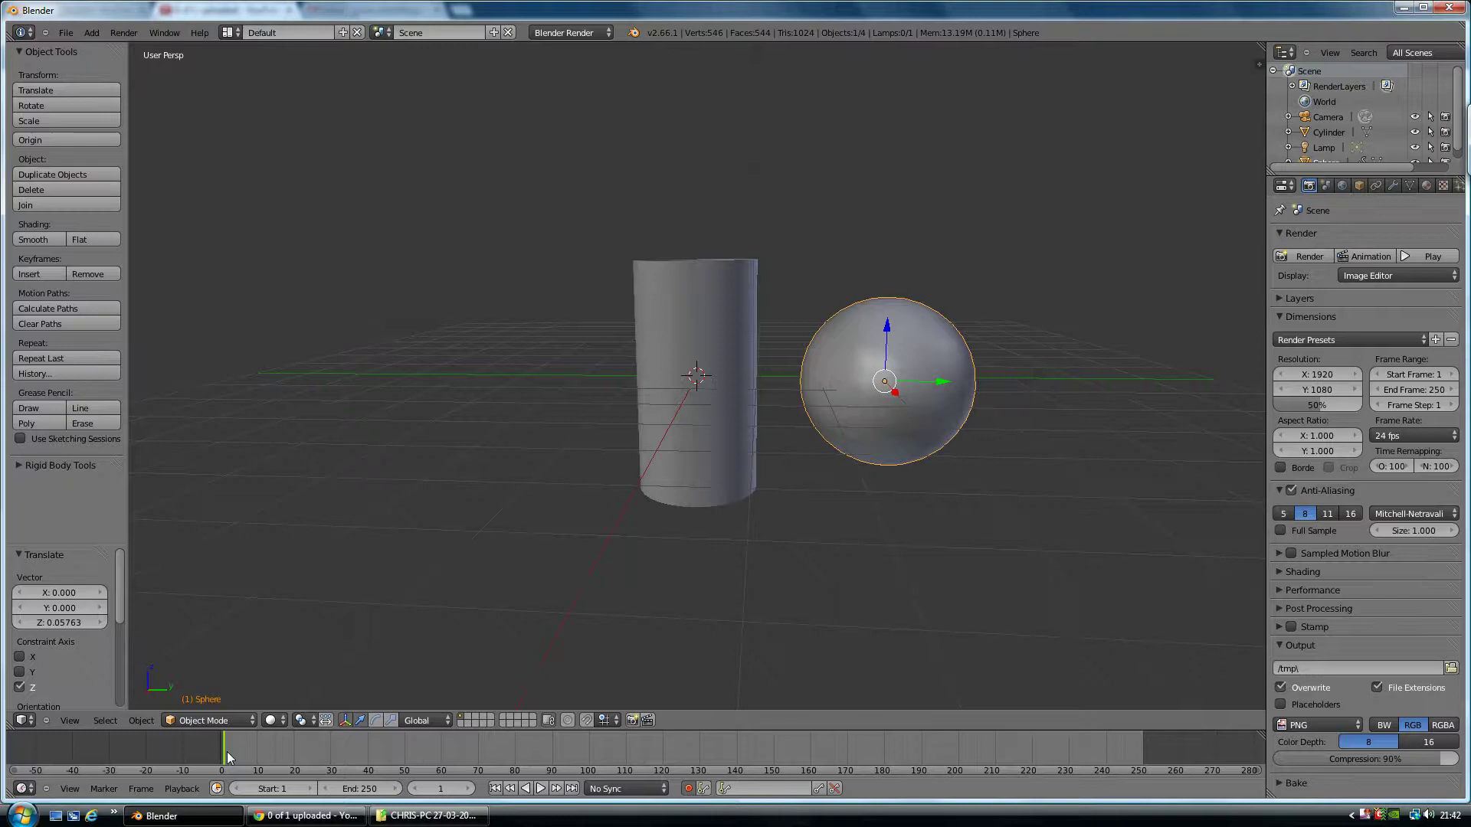
Keyframe the sphere raised about 3.357 units in Z at frame 16, and moved about -3.001 units in Y above the cylinder at frame 29.
left_click_drag(227, 752, 281, 748)
left_click_drag(886, 335, 884, 113)
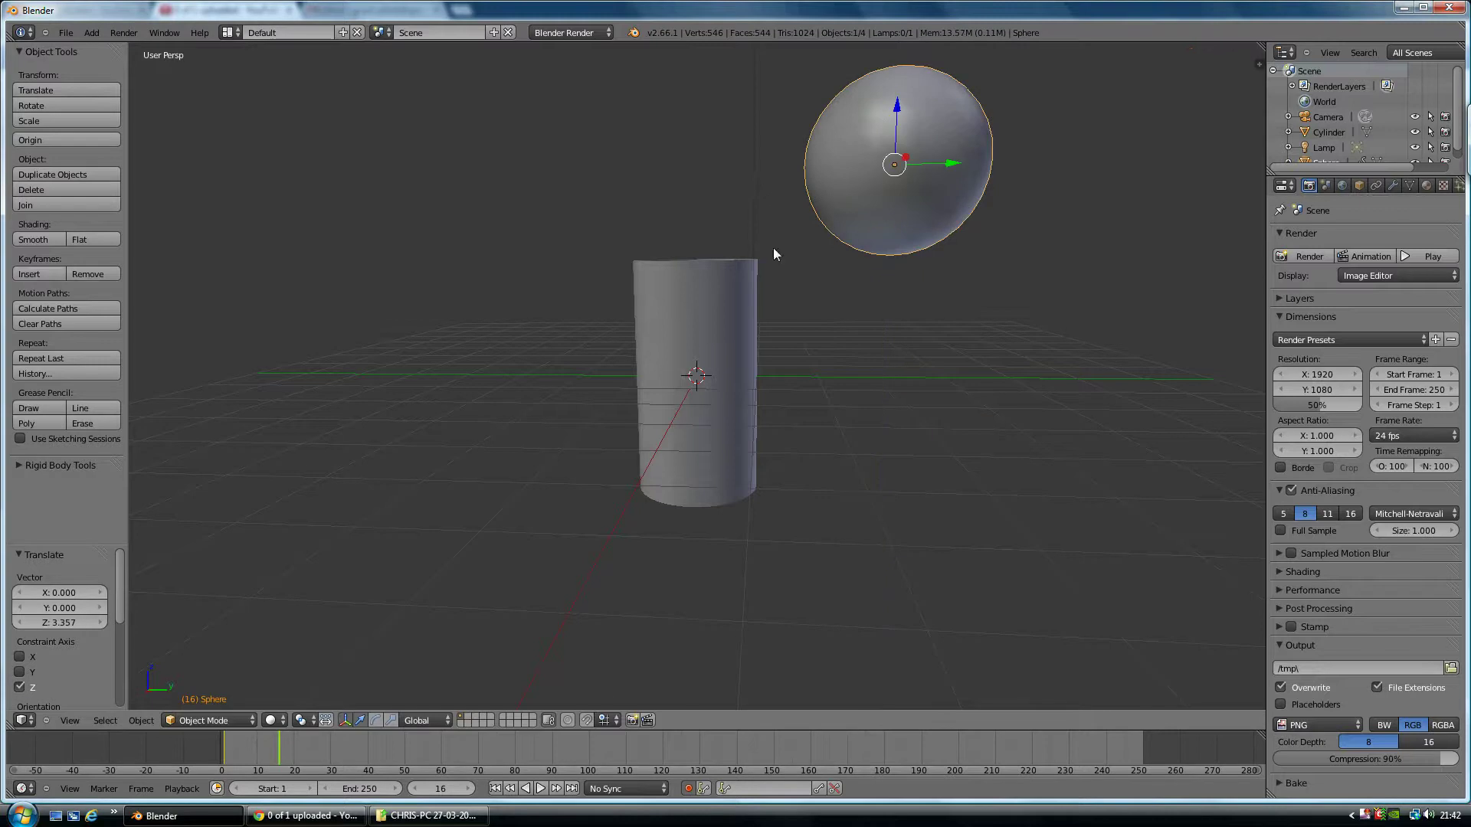
left_click_drag(285, 751, 328, 748)
left_click_drag(953, 175, 755, 170)
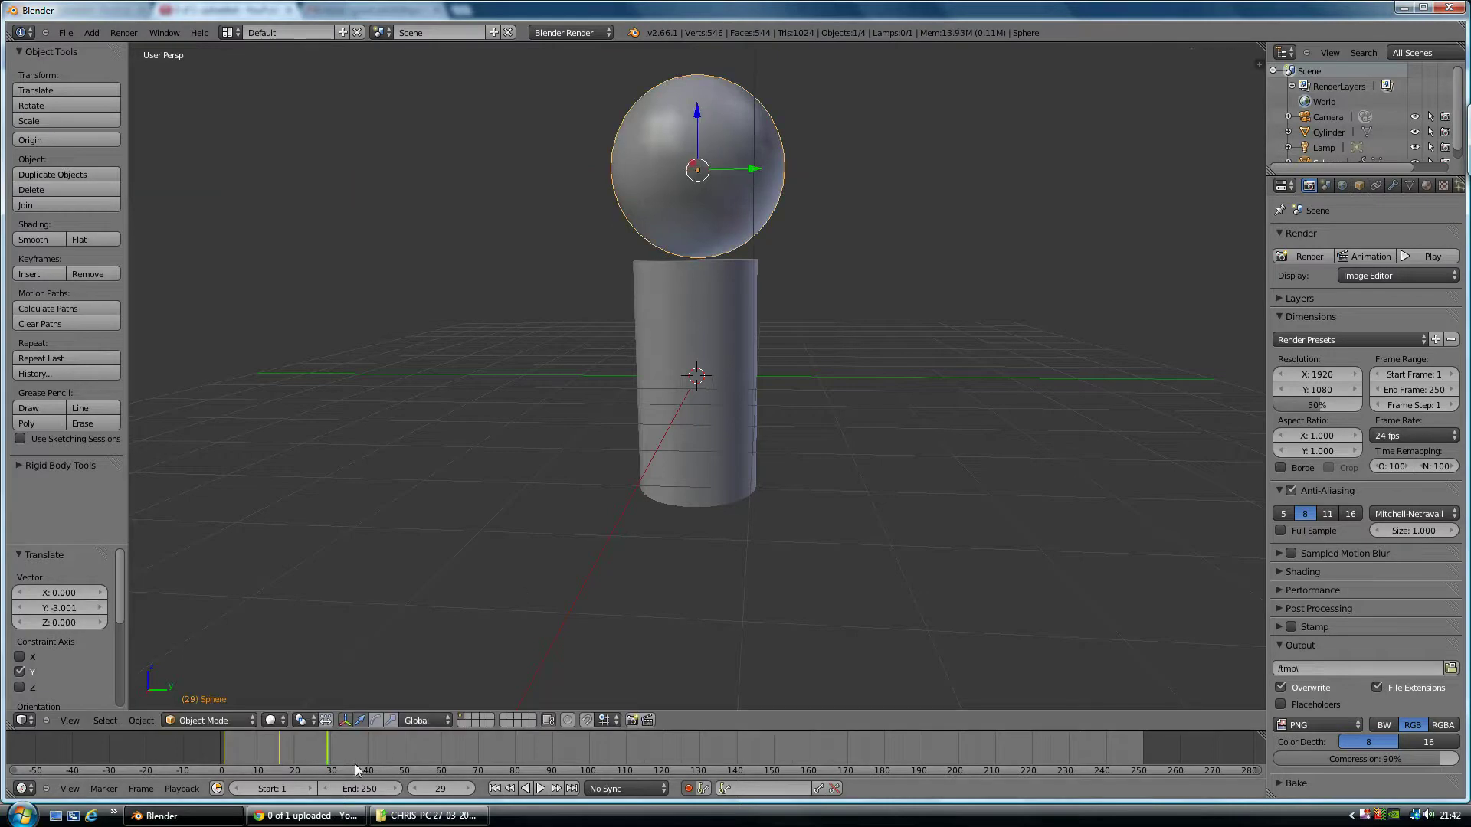
Keyframe the sphere scaled down by about 0.573 at frame 40, and lowered through the cylinder by about -6.346 units in Z at frame 60.
mouse_move(331, 755)
left_mouse_down()
mouse_move(237, 749)
mouse_move(380, 749)
mouse_move(329, 758)
mouse_move(356, 757)
left_mouse_up()
key("s")
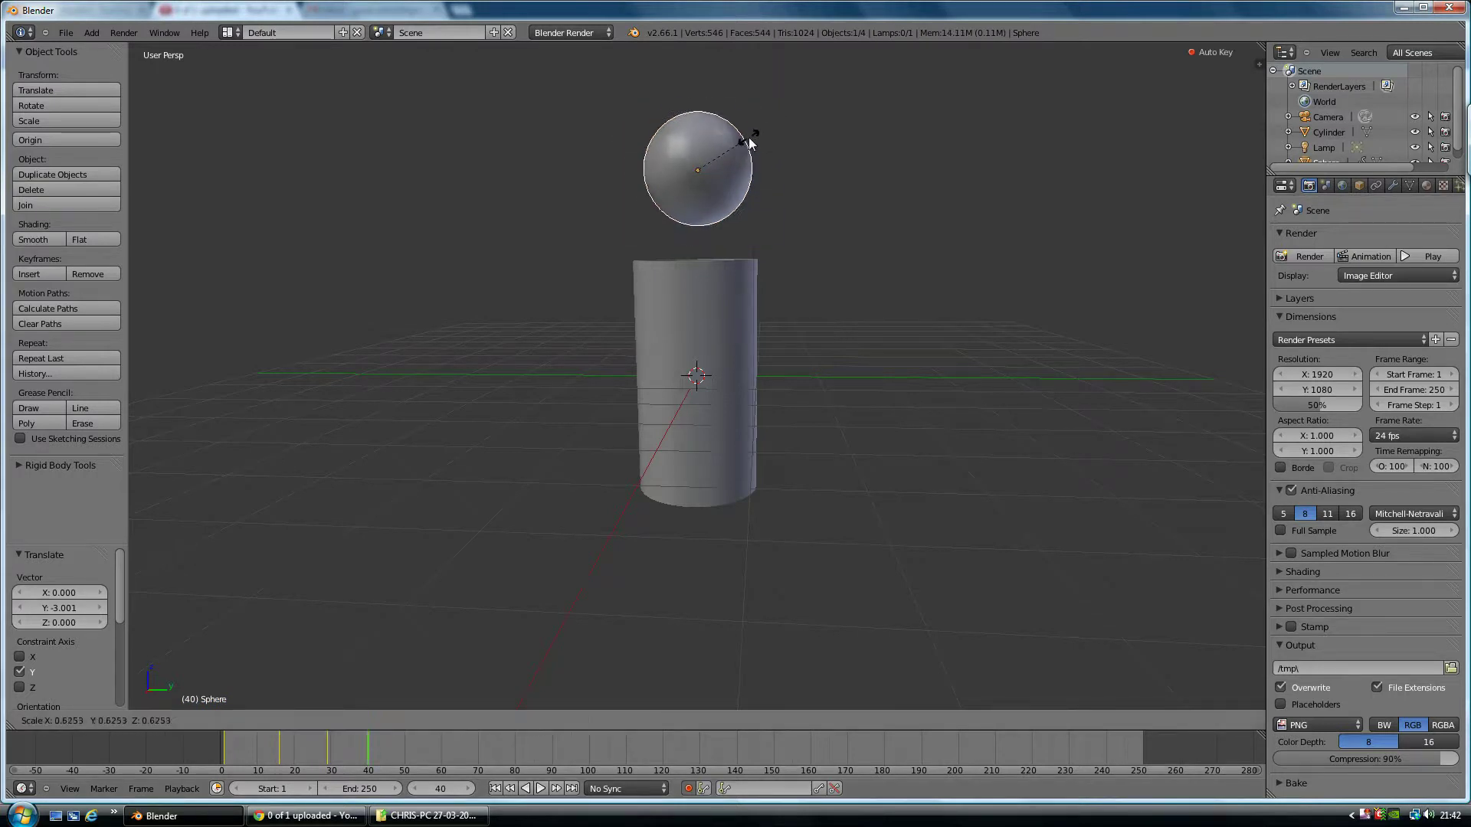
left_click(745, 140)
mouse_move(367, 751)
left_mouse_down()
mouse_move(228, 748)
mouse_move(380, 752)
left_mouse_up()
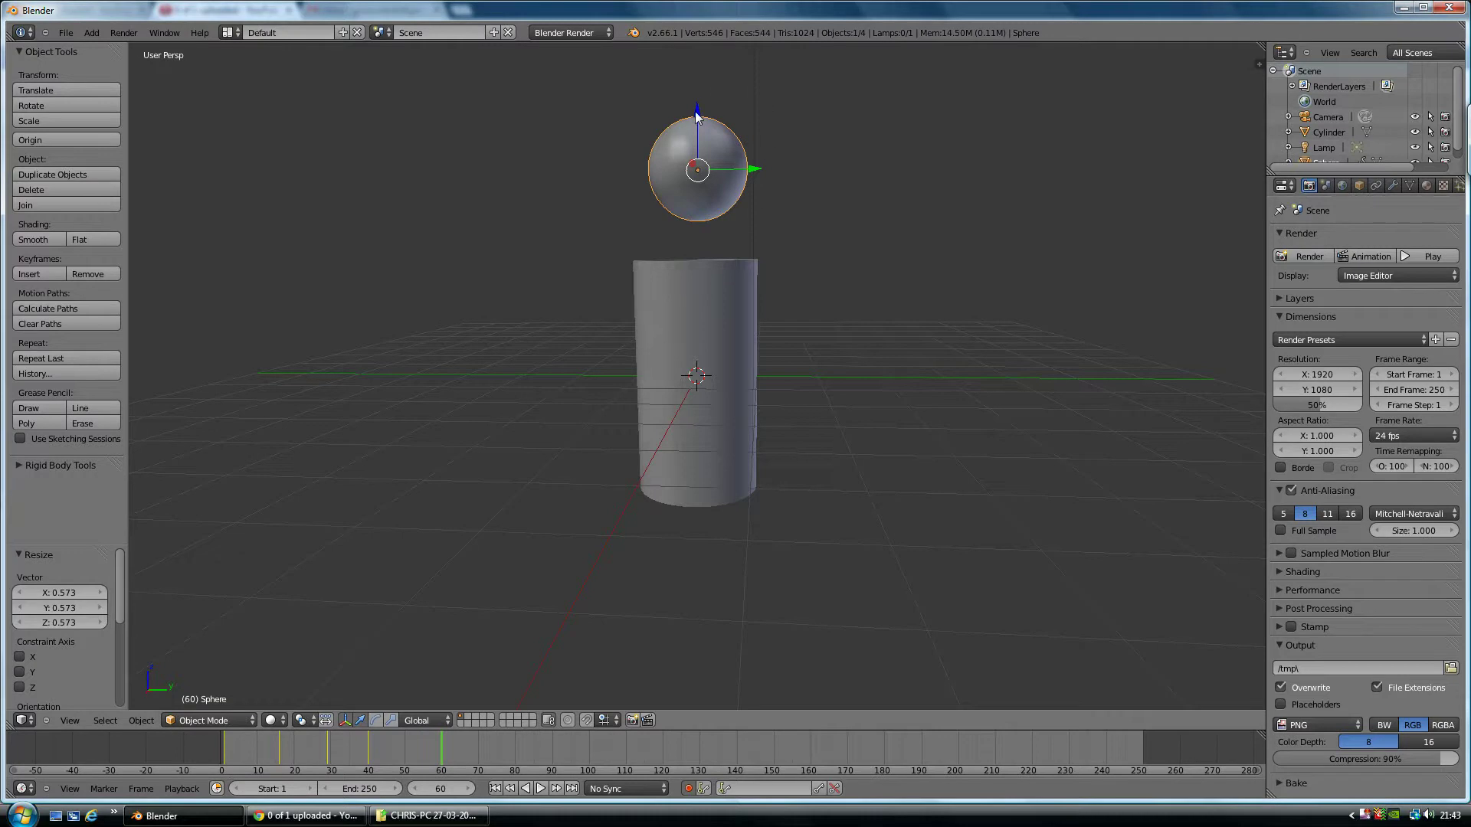
left_click_drag(695, 112, 691, 486)
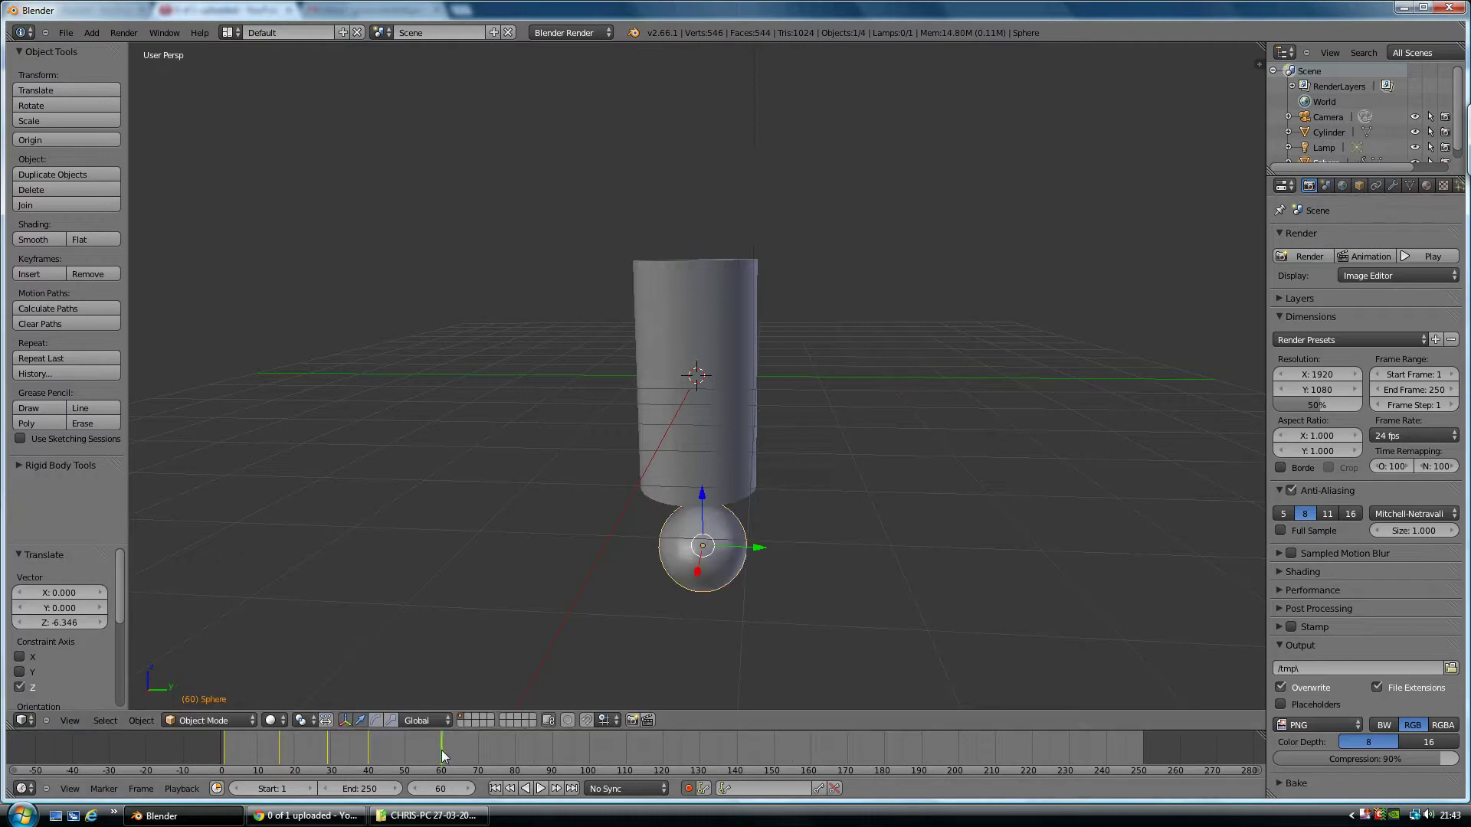
Keyframe the sphere scaled up by about 1.585 beneath the cylinder at frame 70.
left_click_drag(444, 756, 471, 756)
key("s")
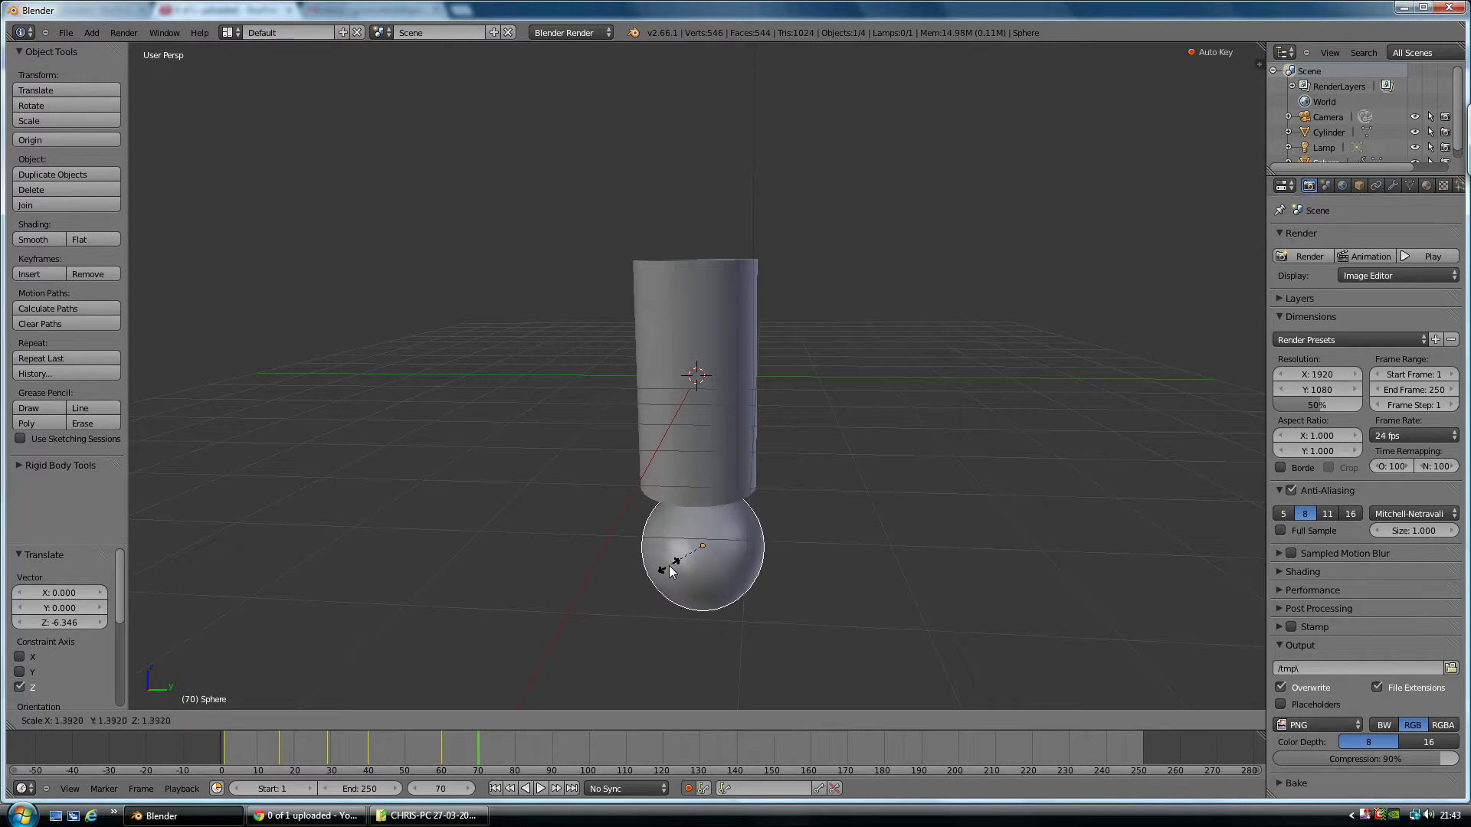
left_click(665, 573)
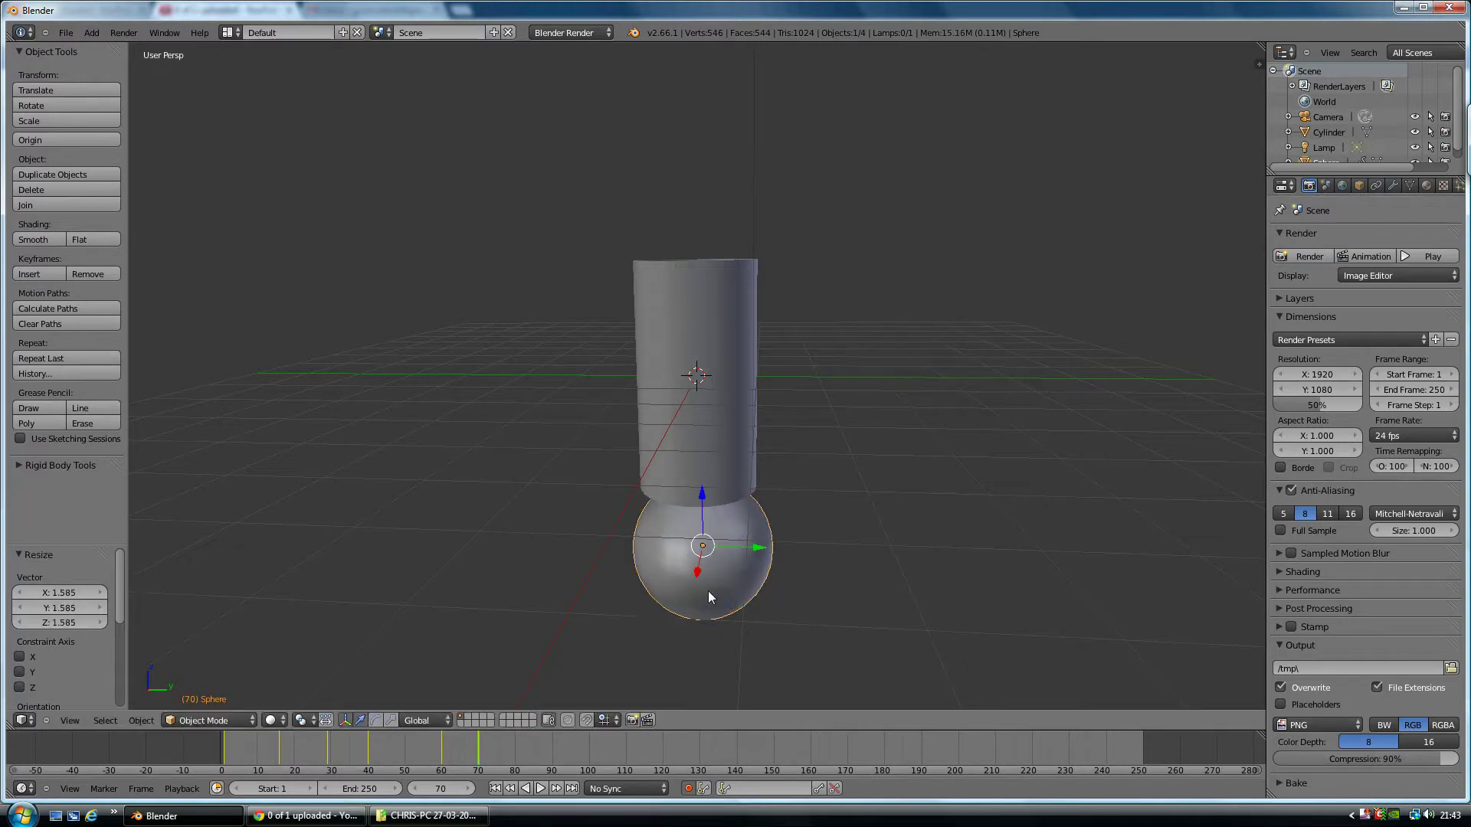
Lower the sphere clear of the cylinder's bottom edge by about -0.297 units in Z at frame 60 and -0.333 units at frame 70.
middle_click_drag(707, 591, 725, 561)
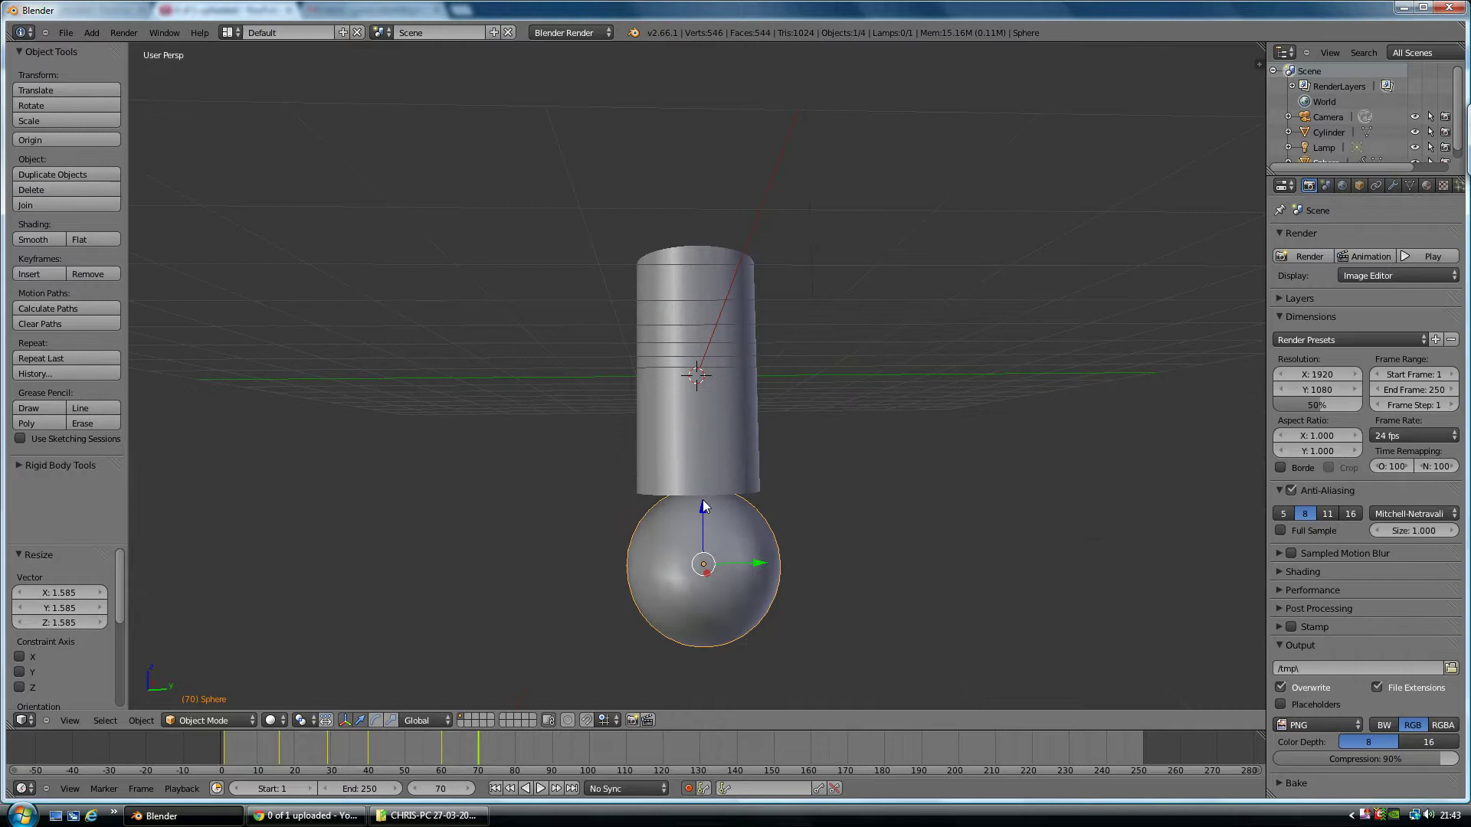
left_click_drag(479, 754, 442, 752)
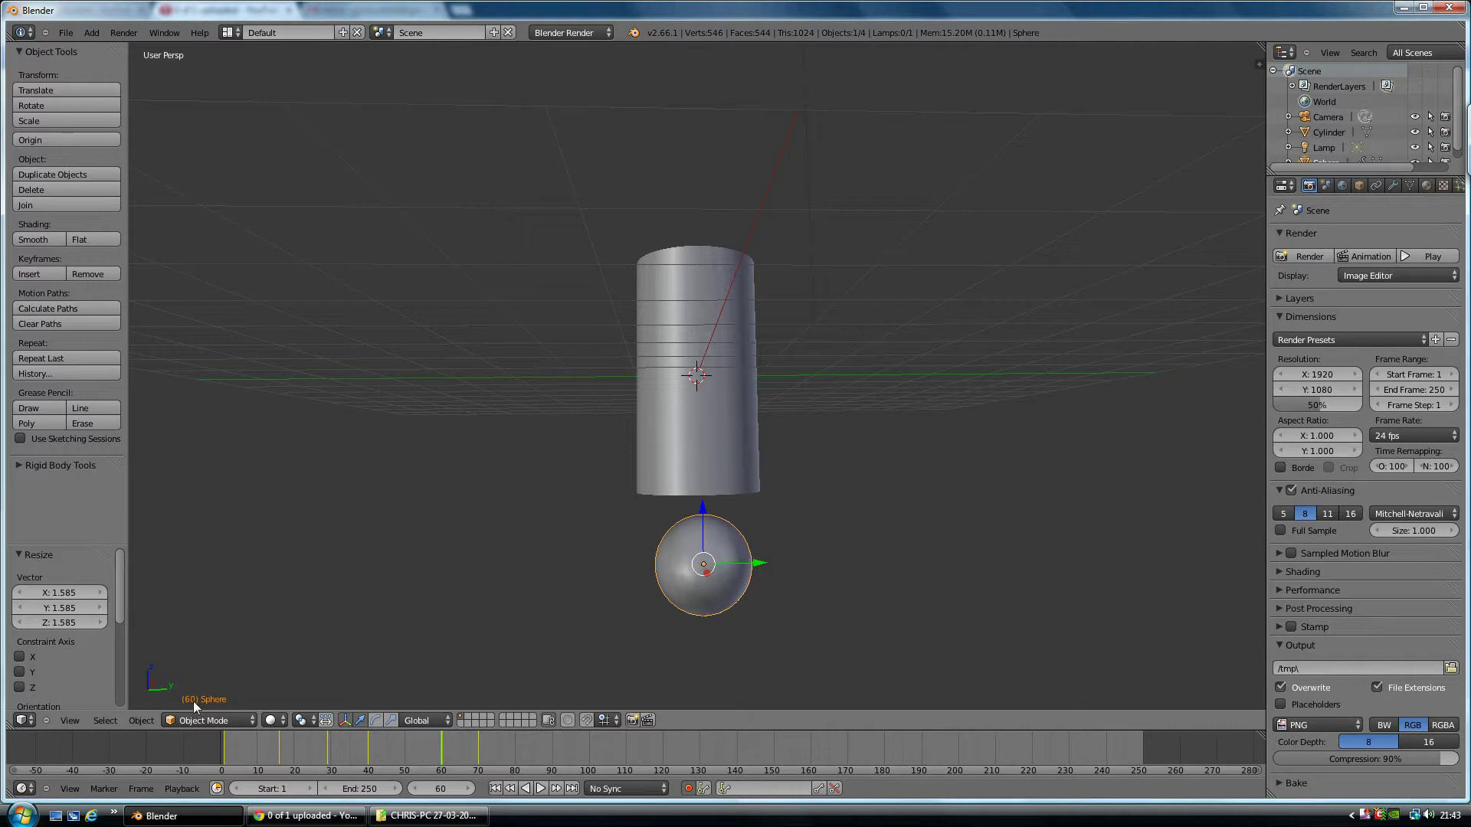
left_click_drag(708, 508, 701, 526)
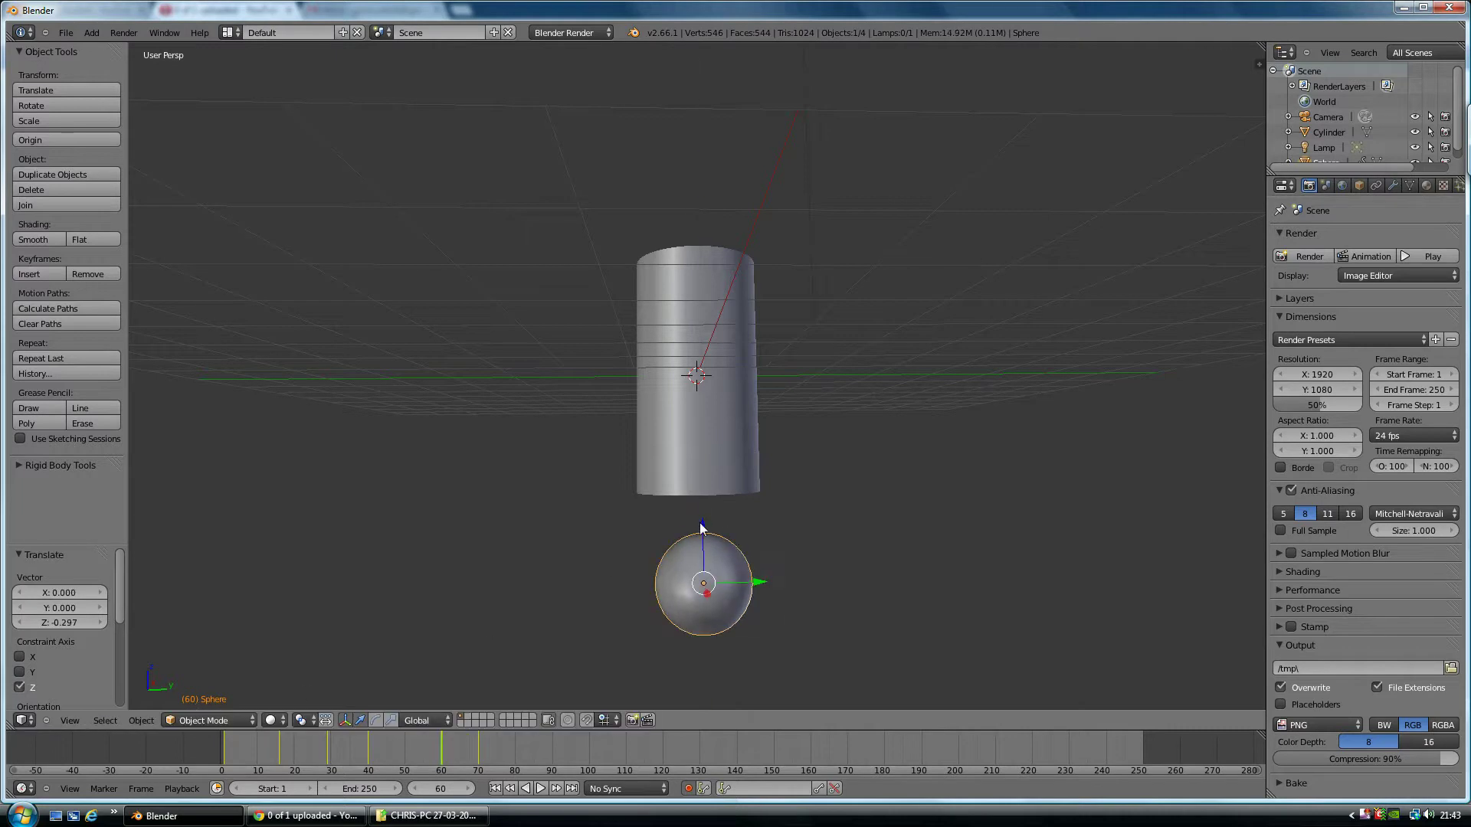
mouse_move(444, 746)
left_mouse_down()
mouse_move(507, 738)
mouse_move(246, 745)
mouse_move(472, 754)
mouse_move(440, 757)
left_mouse_up()
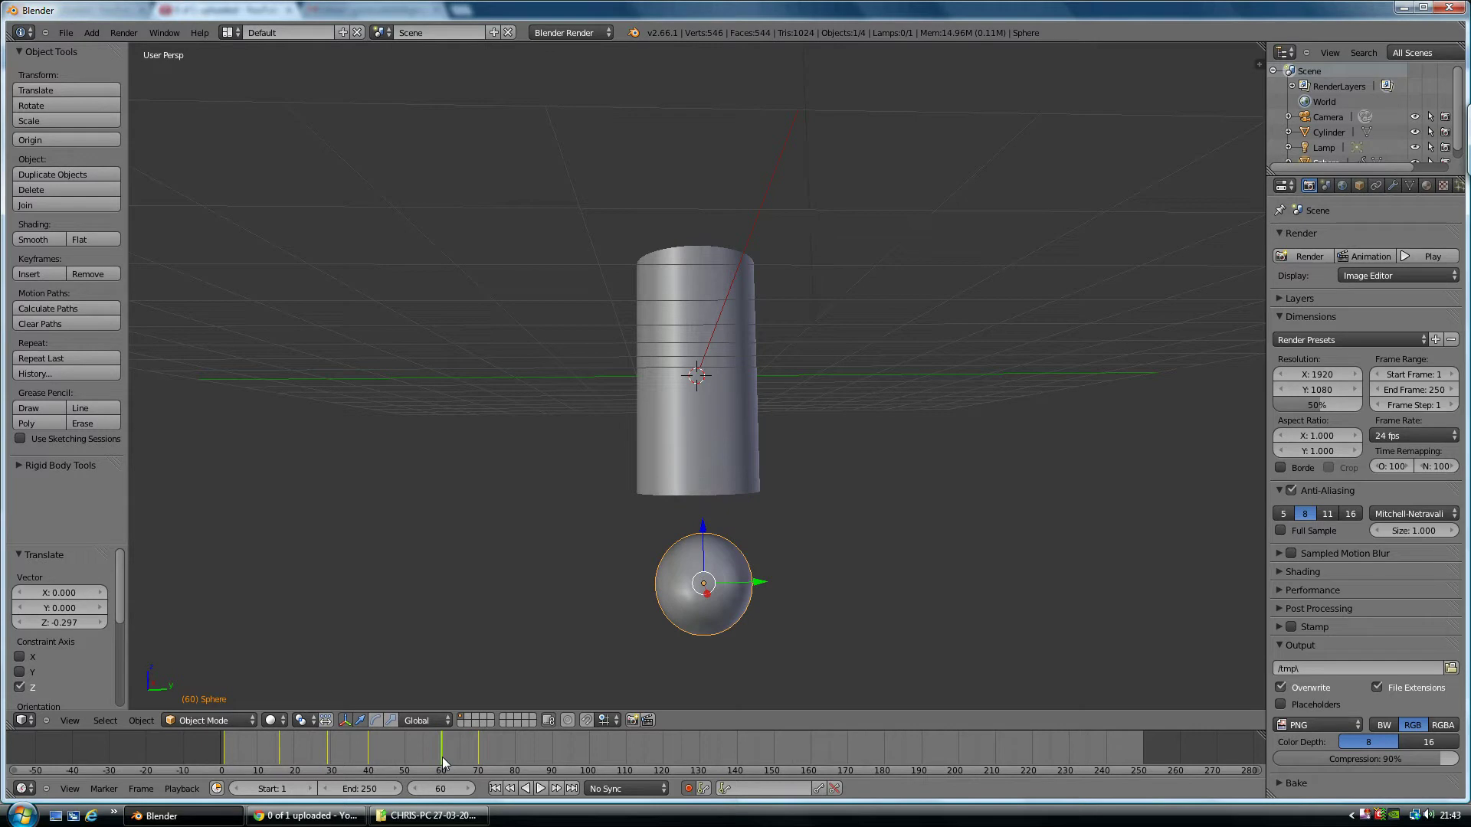
left_click_drag(443, 757, 478, 758)
key("g")
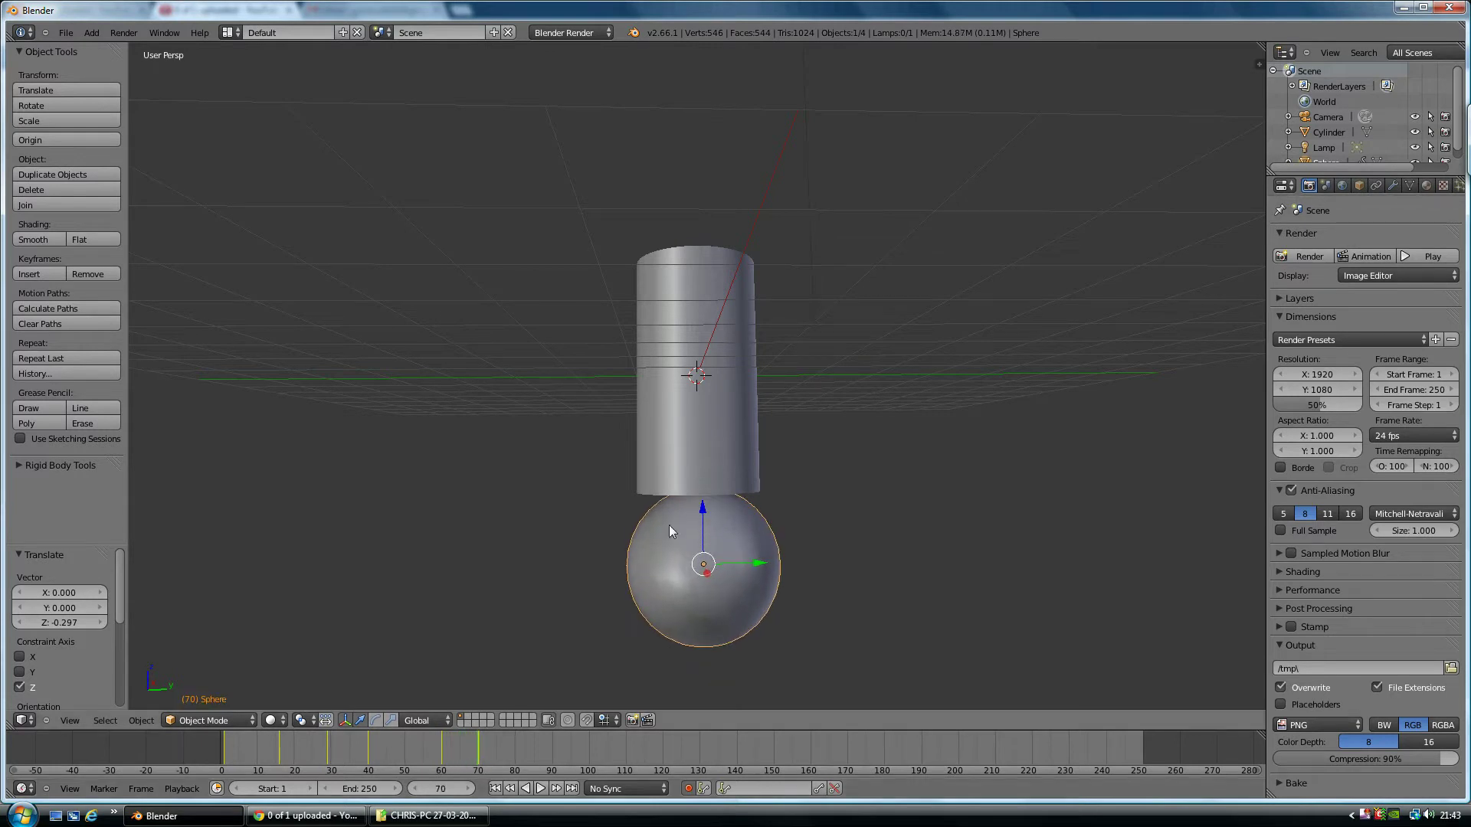
key("z")
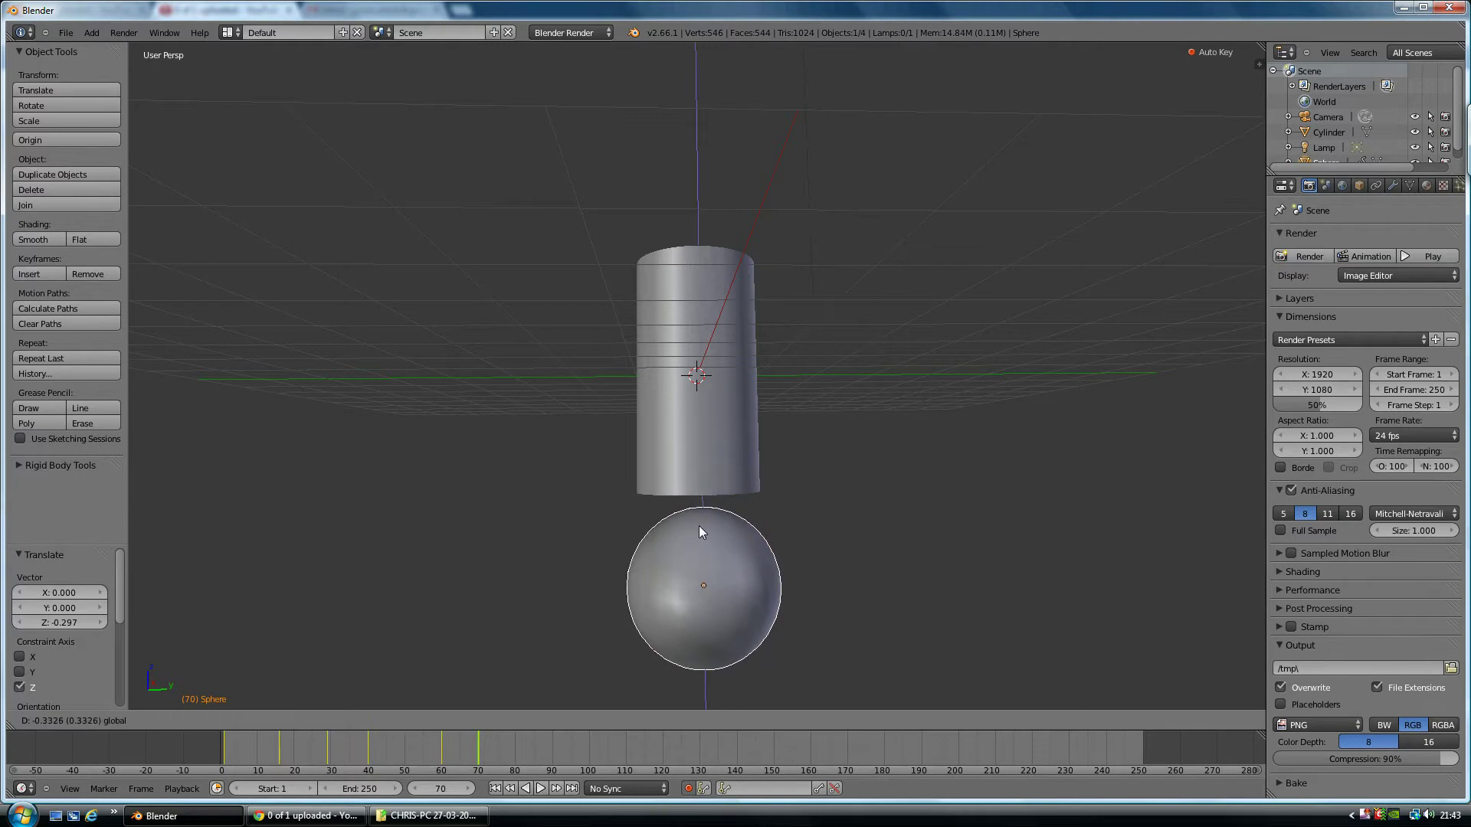
left_click(698, 525)
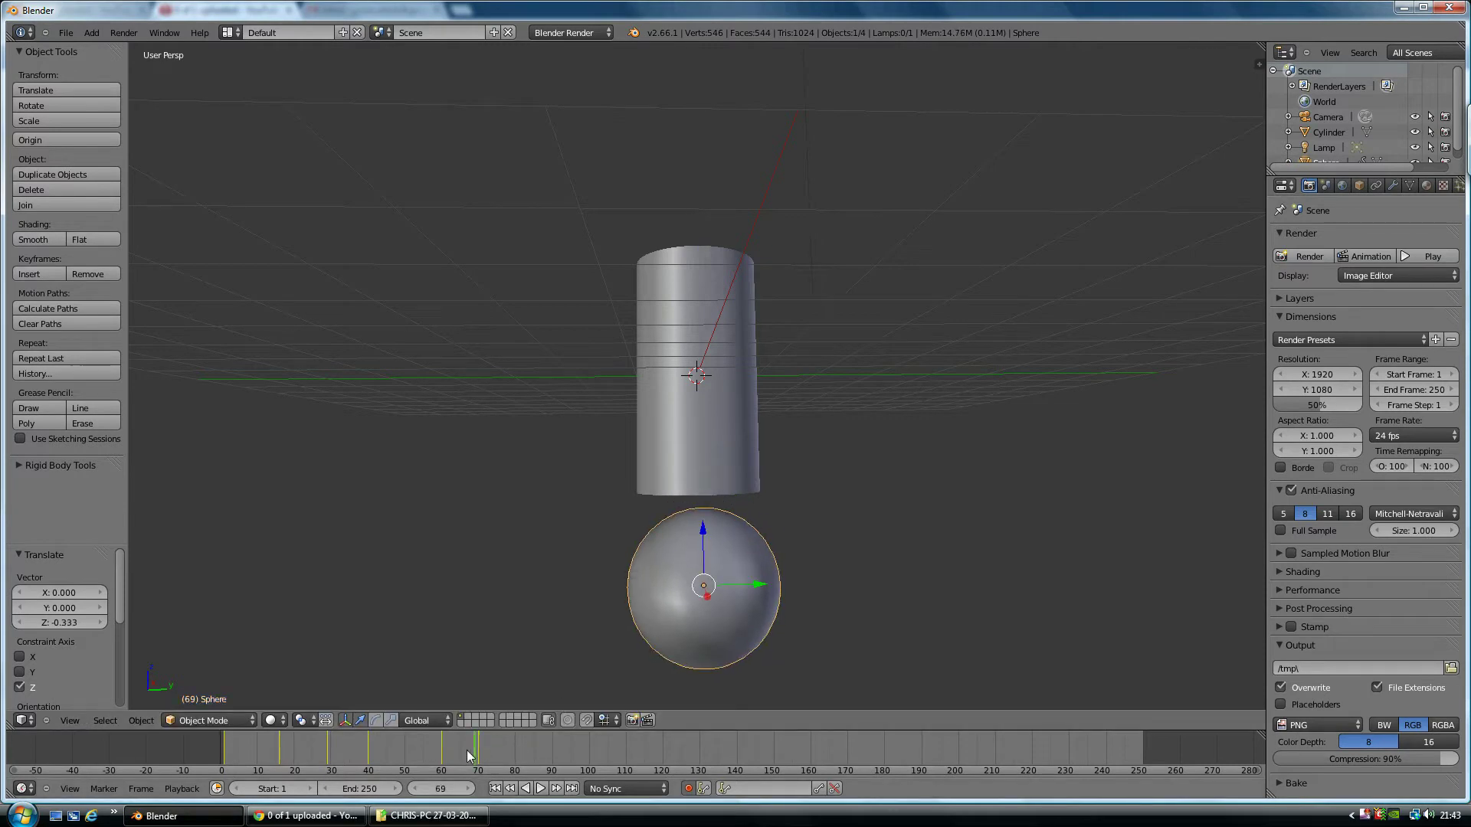
Keyframe the sphere moved about 2.7 units in Y at frame 84, and raised about 3.354 units in Z beside the cylinder at frame 100.
left_click_drag(467, 750, 532, 754)
key("g")
key("y")
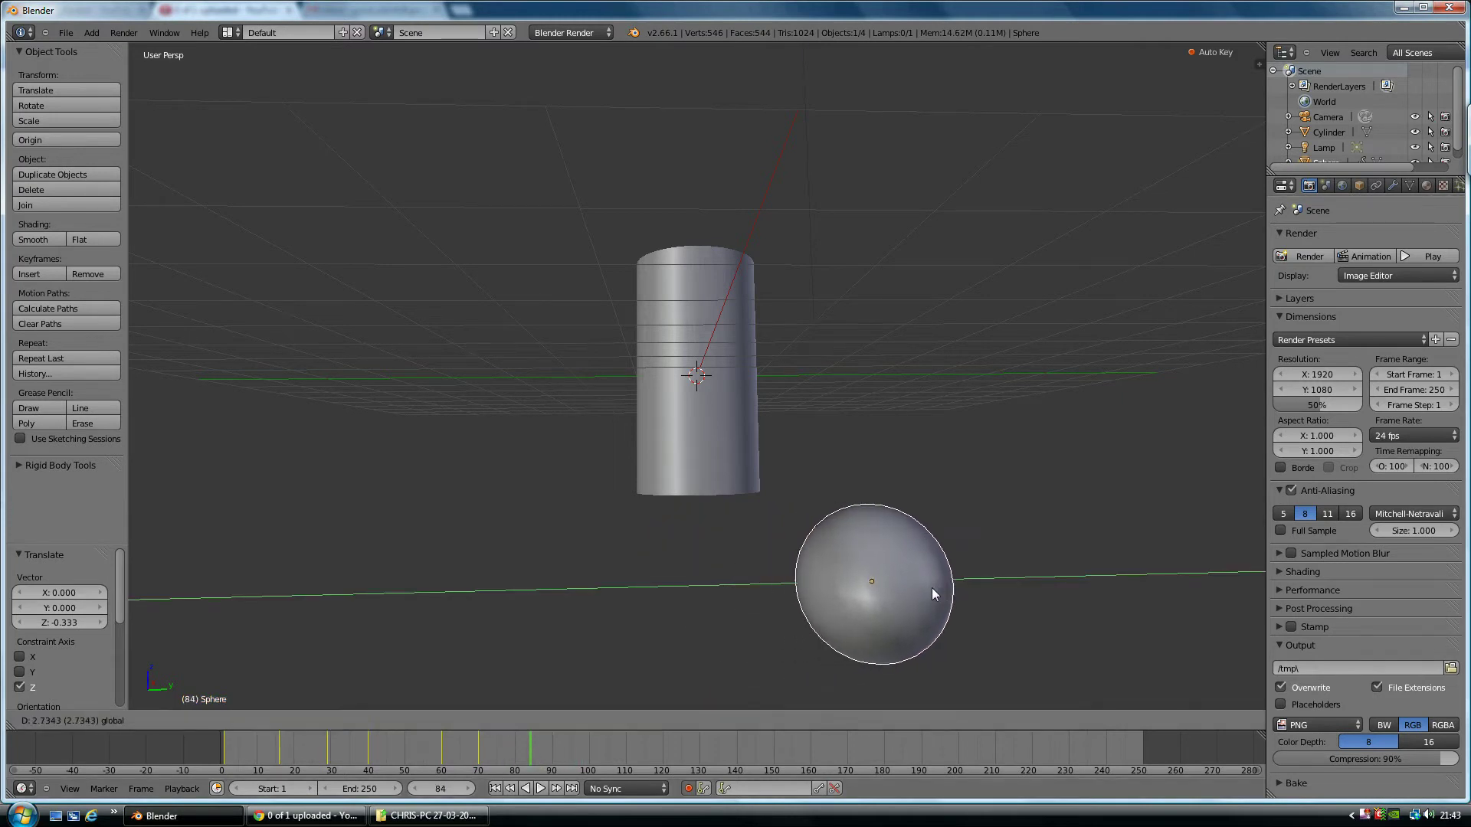
left_click(931, 586)
left_click_drag(530, 755, 588, 751)
left_click_drag(879, 535, 866, 325)
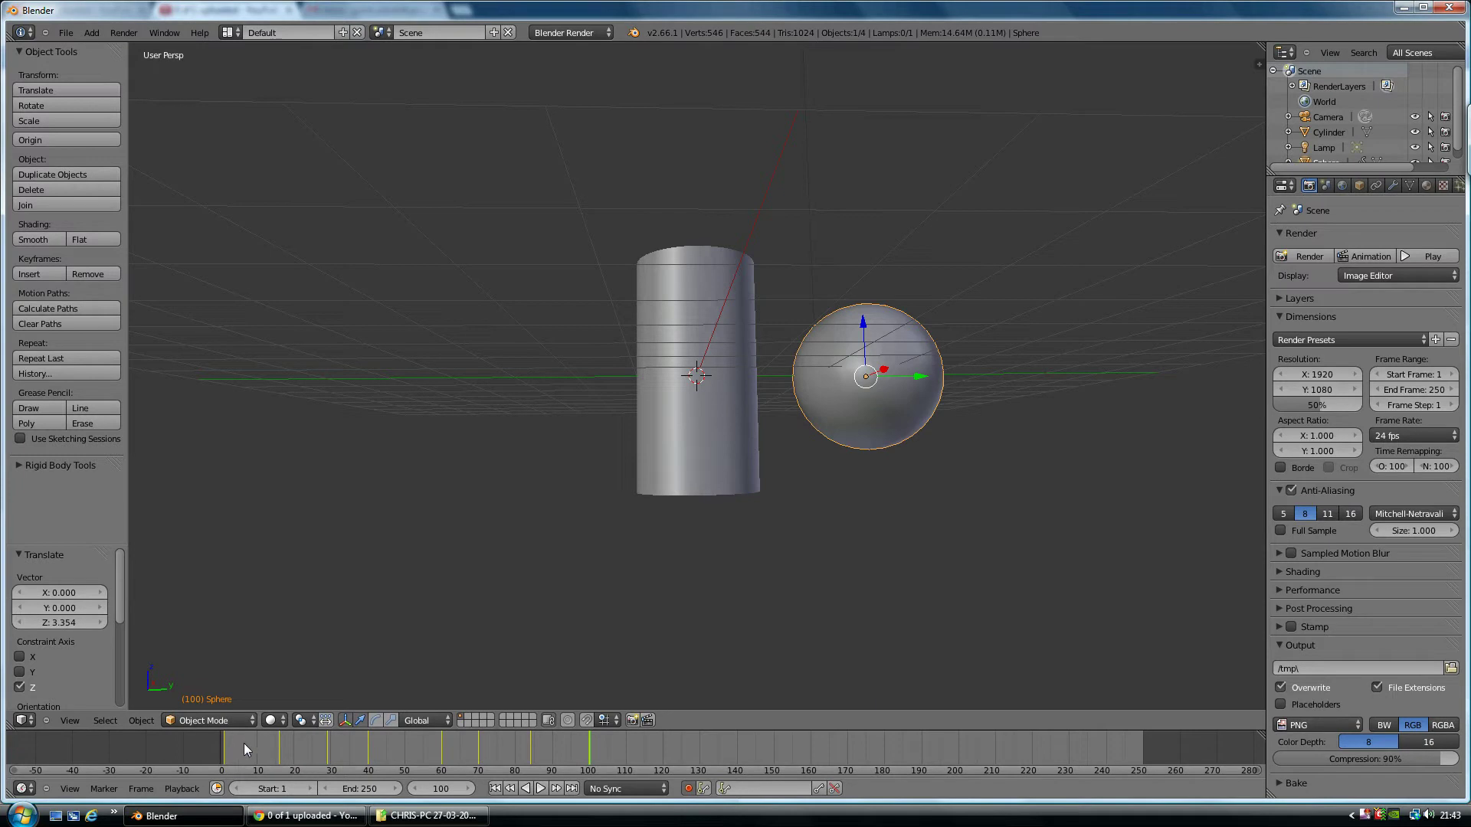
Review the motion from frame 1 to 100 and lower the sphere by about -0.315 units in Z at frame 84.
left_click_drag(227, 745, 591, 778)
left_click(532, 742)
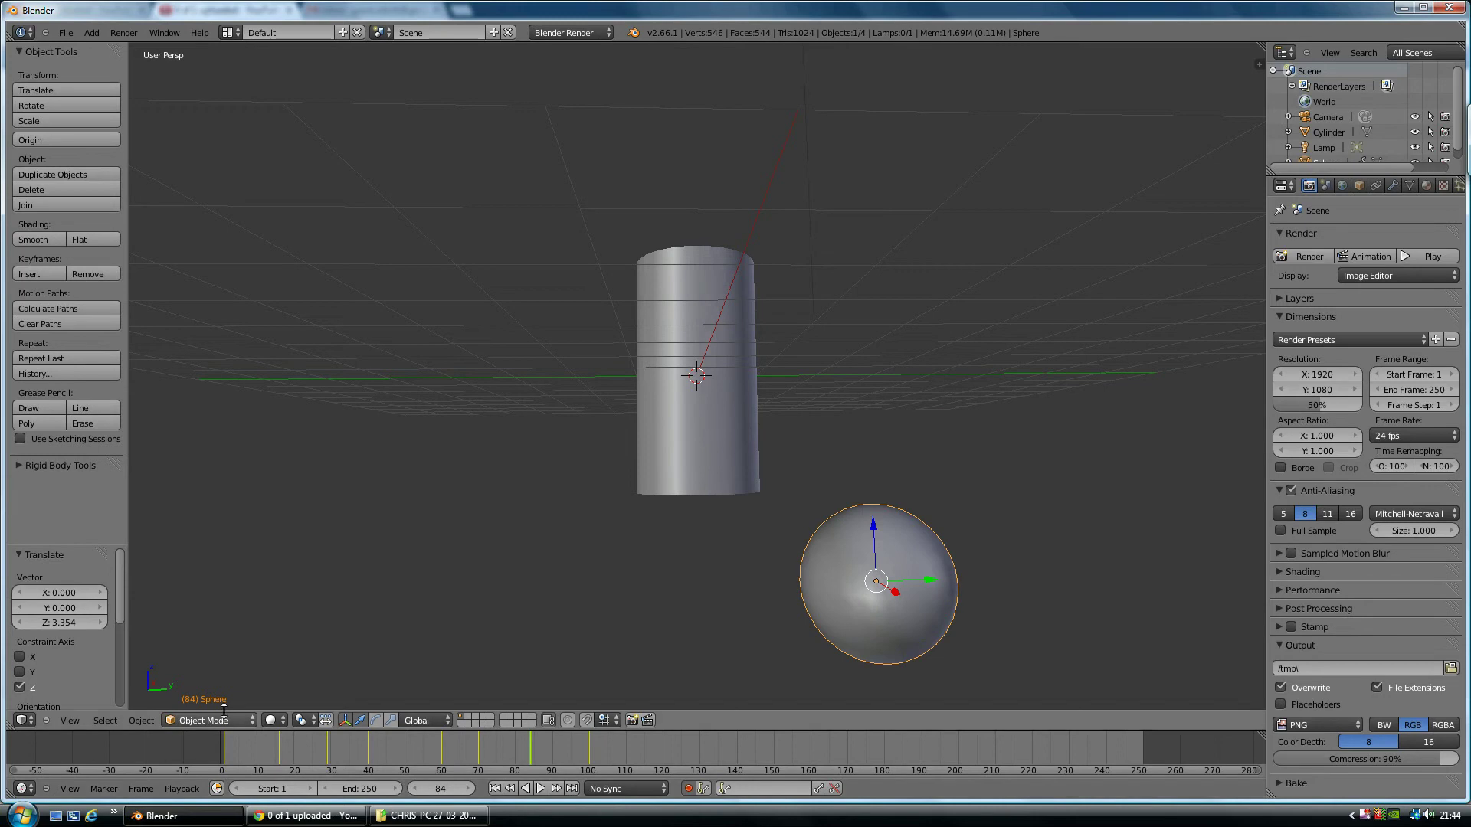
left_click_drag(877, 534, 871, 547)
left_click(522, 744)
left_click_drag(521, 745, 588, 748)
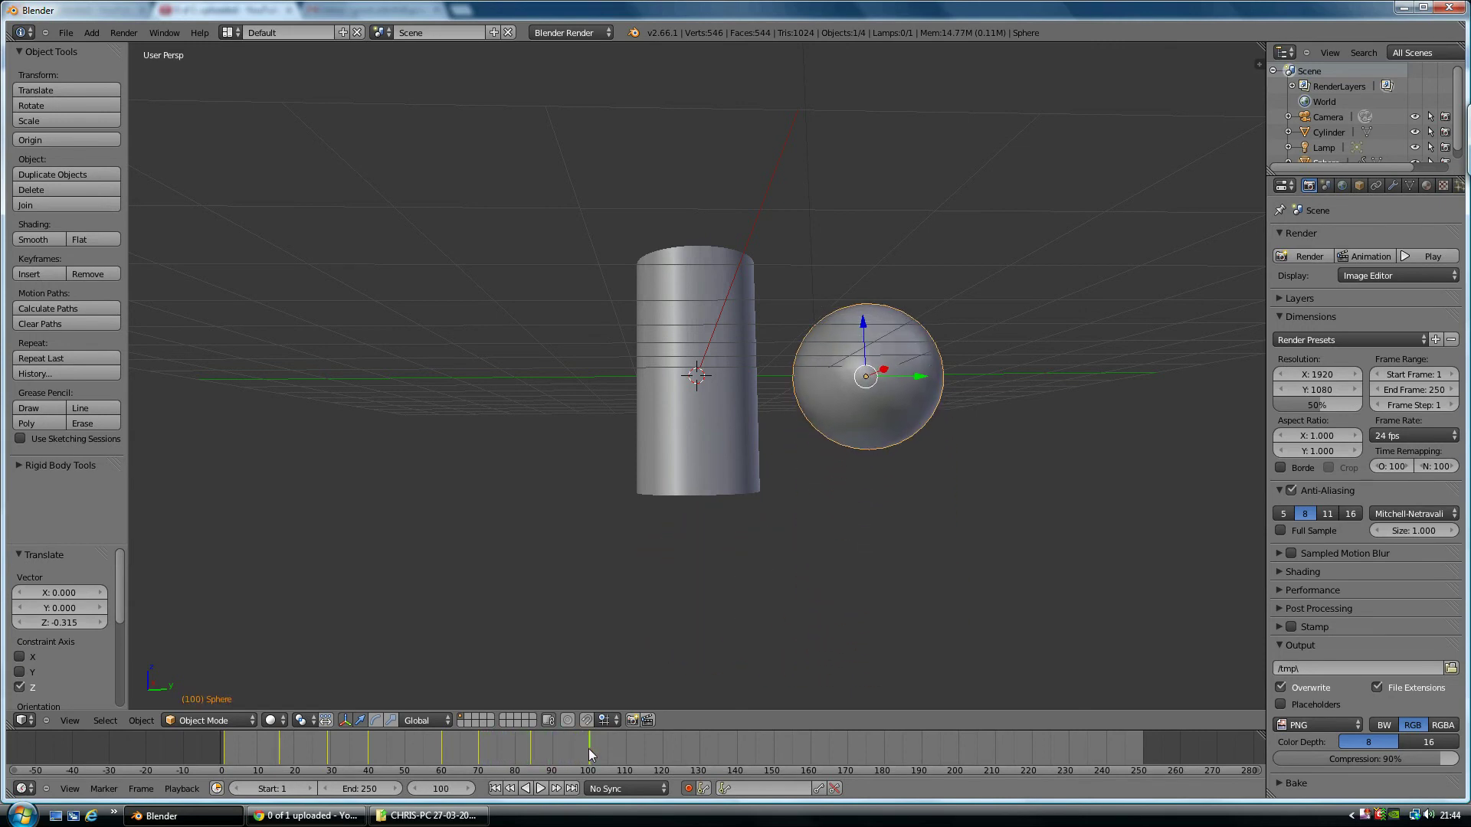